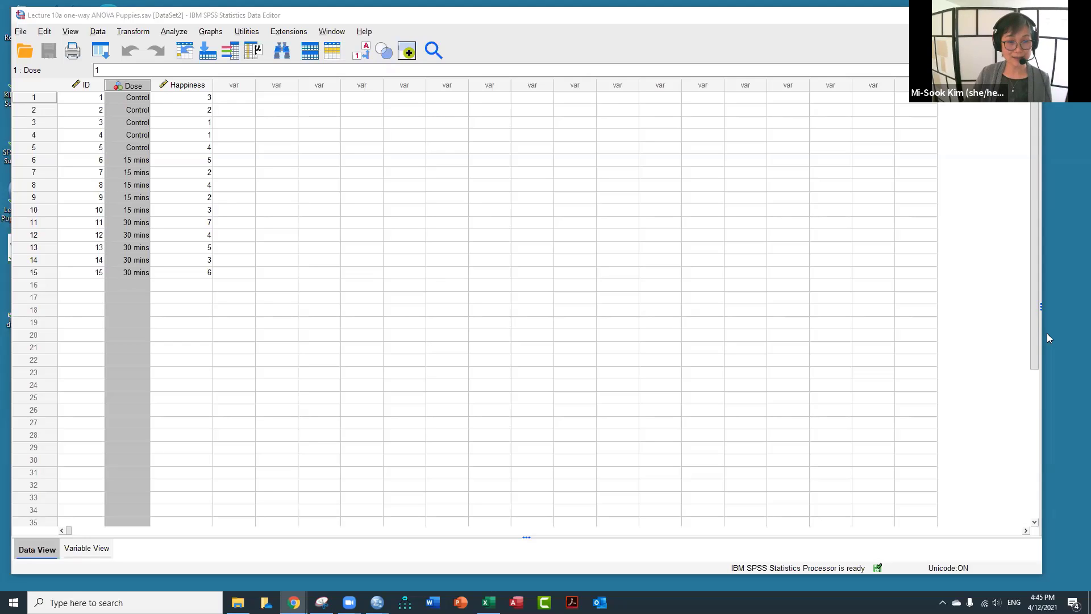
# Return from the variable definitions to the data values and dismiss the Explore dialog.
pyautogui.click(506, 372)
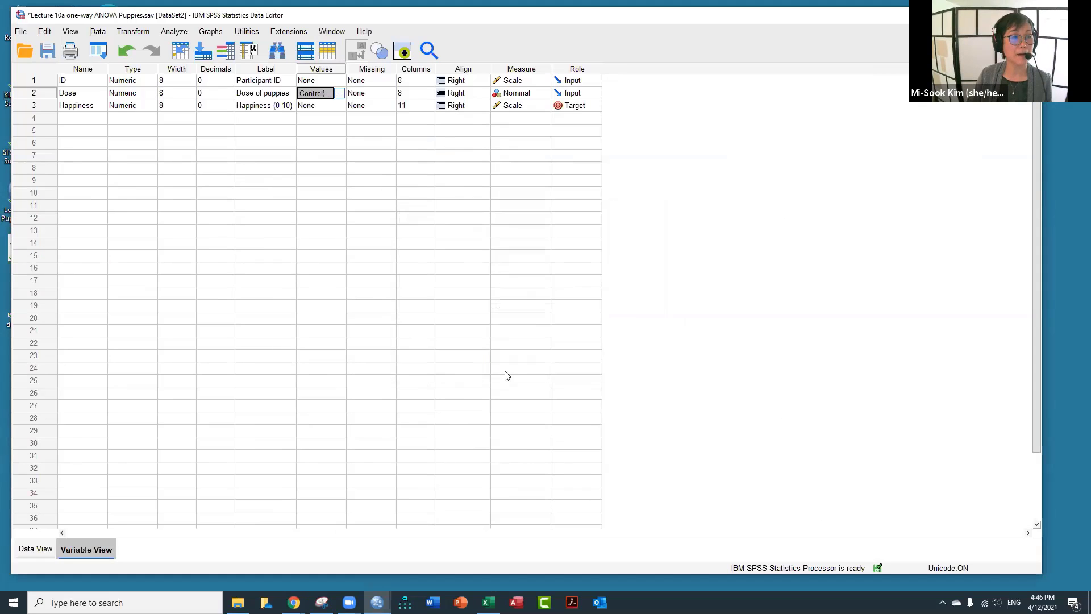
pyautogui.click(37, 546)
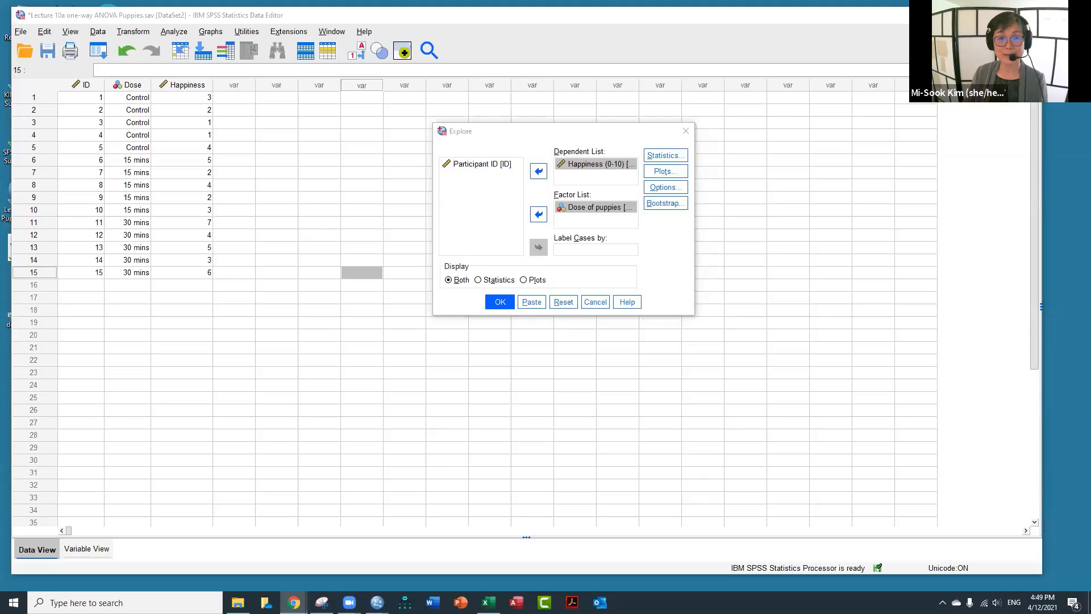
pyautogui.click(686, 132)
# Set up a One-Way ANOVA with Happiness as dependent variable, Dose as factor, and effect size estimated for overall tests.
pyautogui.click(173, 31)
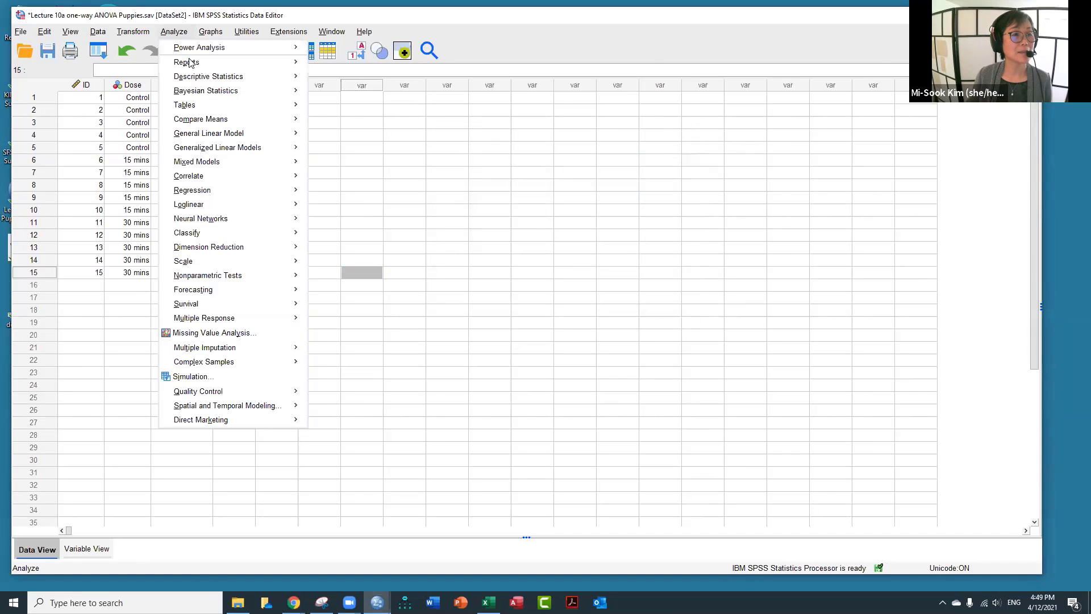
pyautogui.moveTo(206, 124)
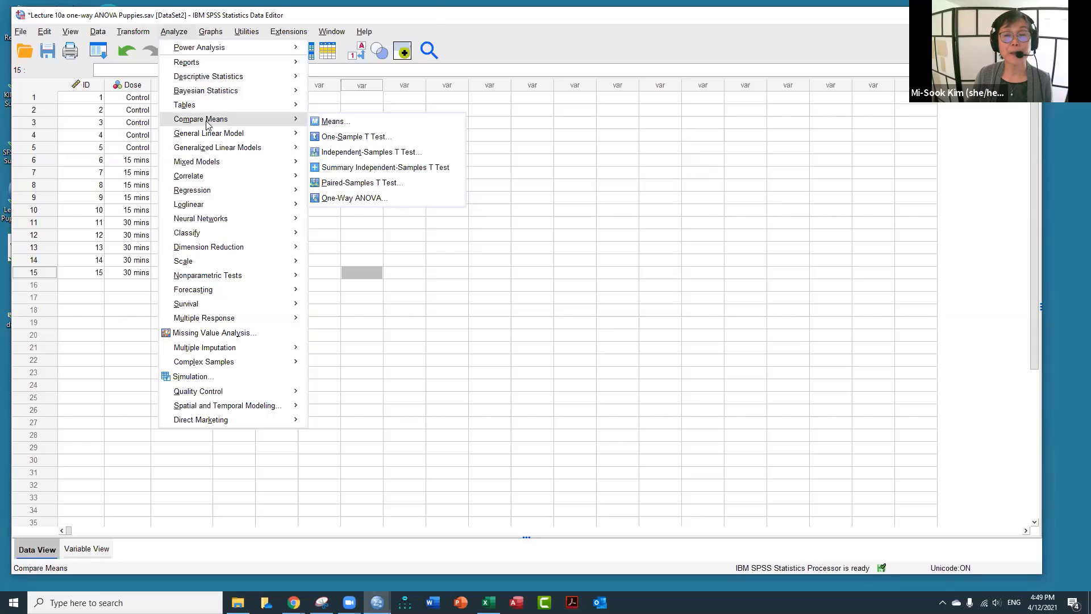
pyautogui.click(376, 199)
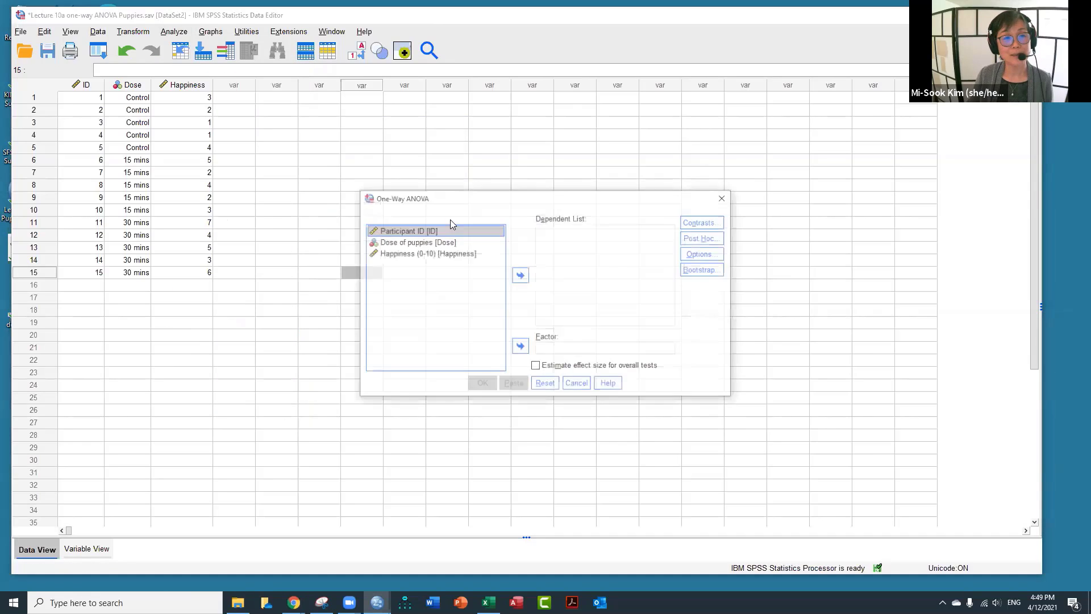
pyautogui.click(413, 256)
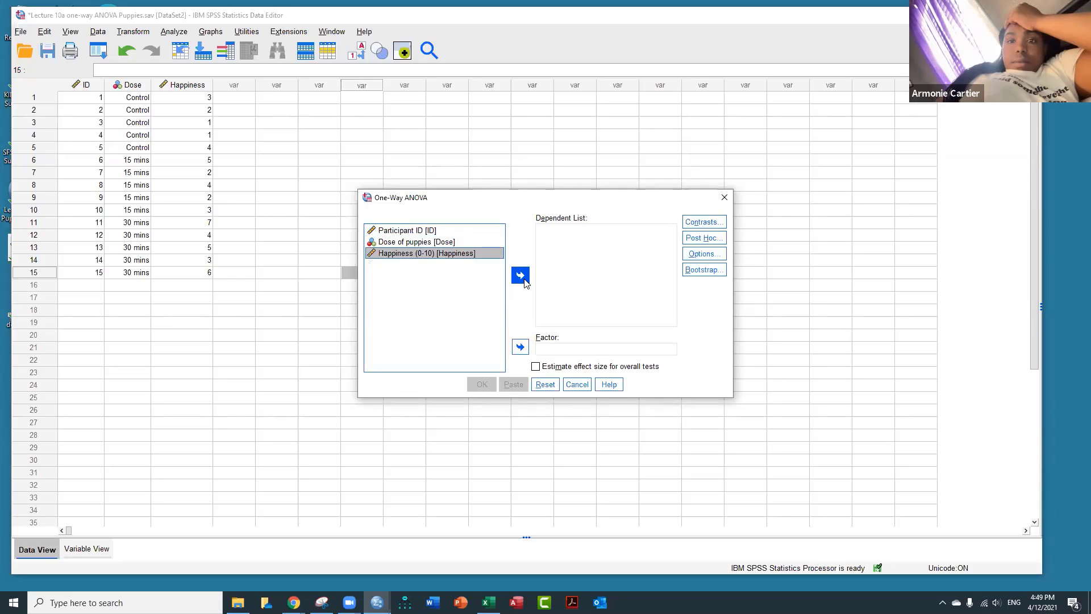
pyautogui.click(520, 277)
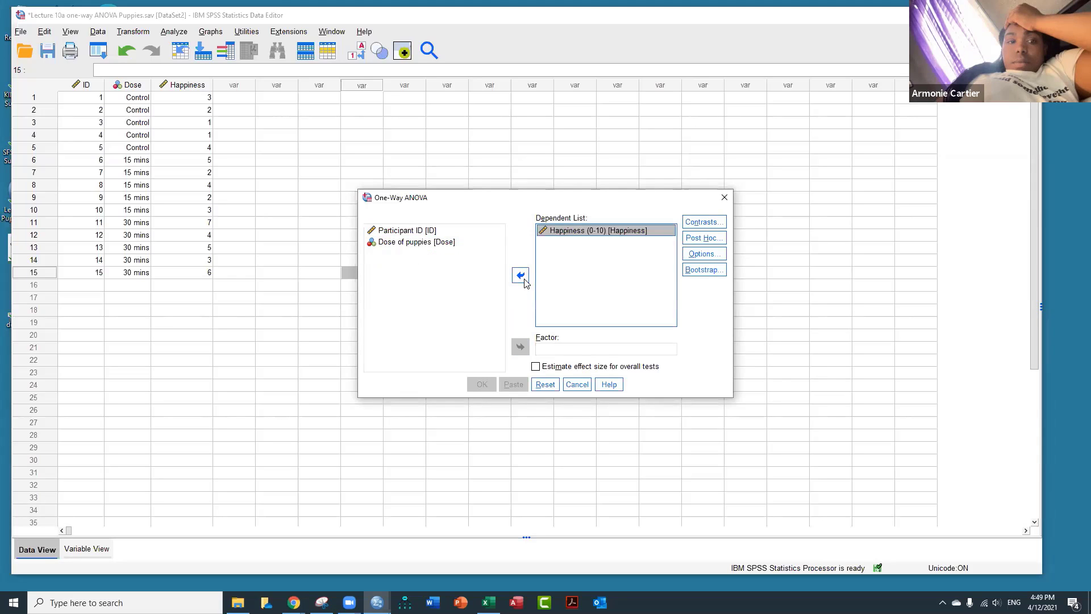
pyautogui.click(405, 243)
pyautogui.click(520, 347)
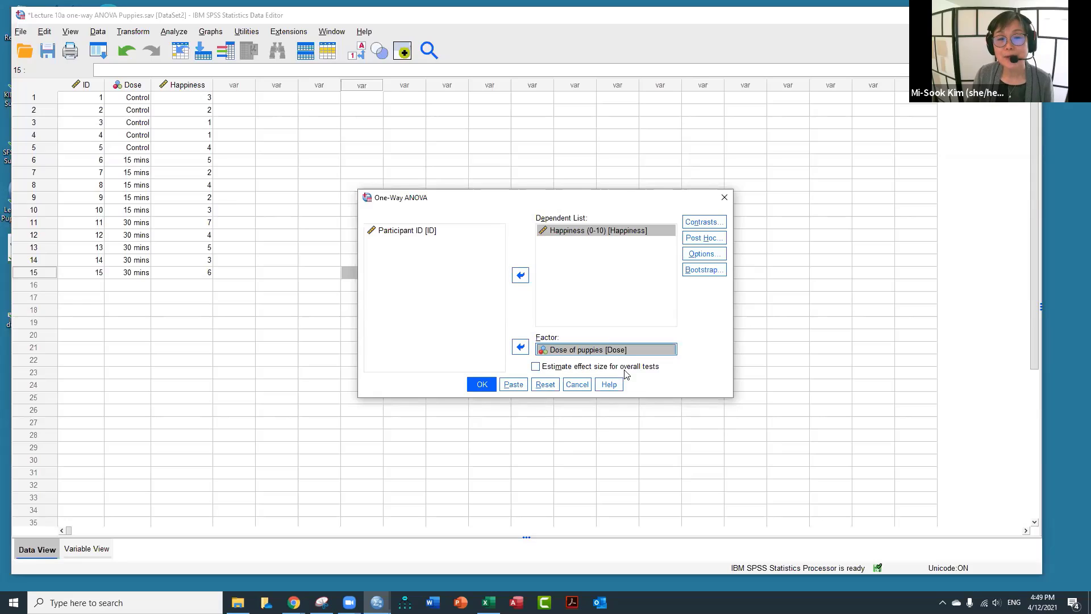
pyautogui.click(536, 368)
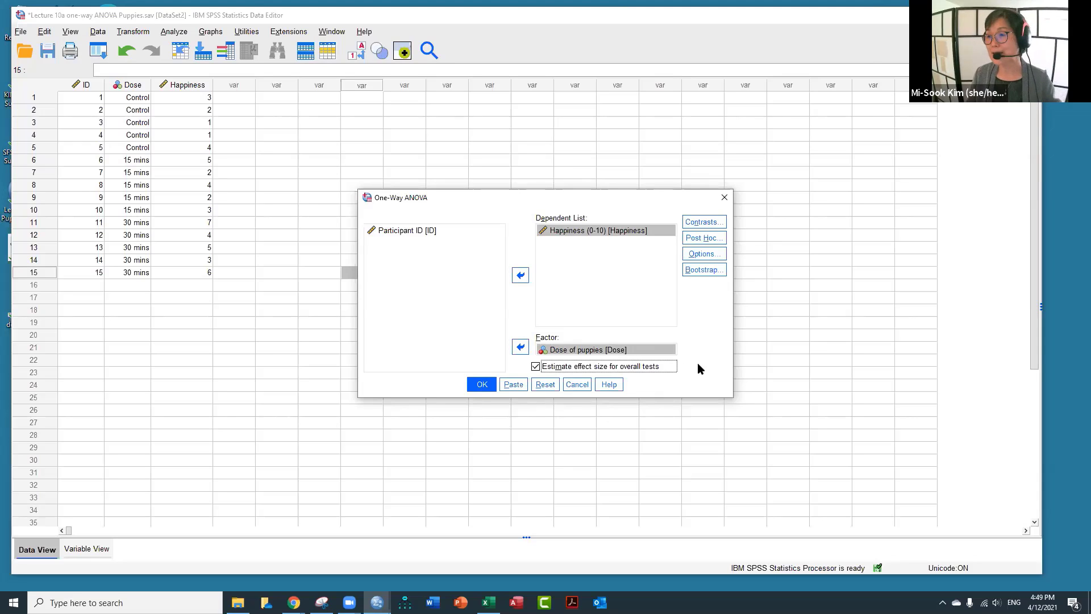
# Check the ANOVA contrast settings without adding any, and select the Tukey post hoc test for equal variances.
pyautogui.click(704, 222)
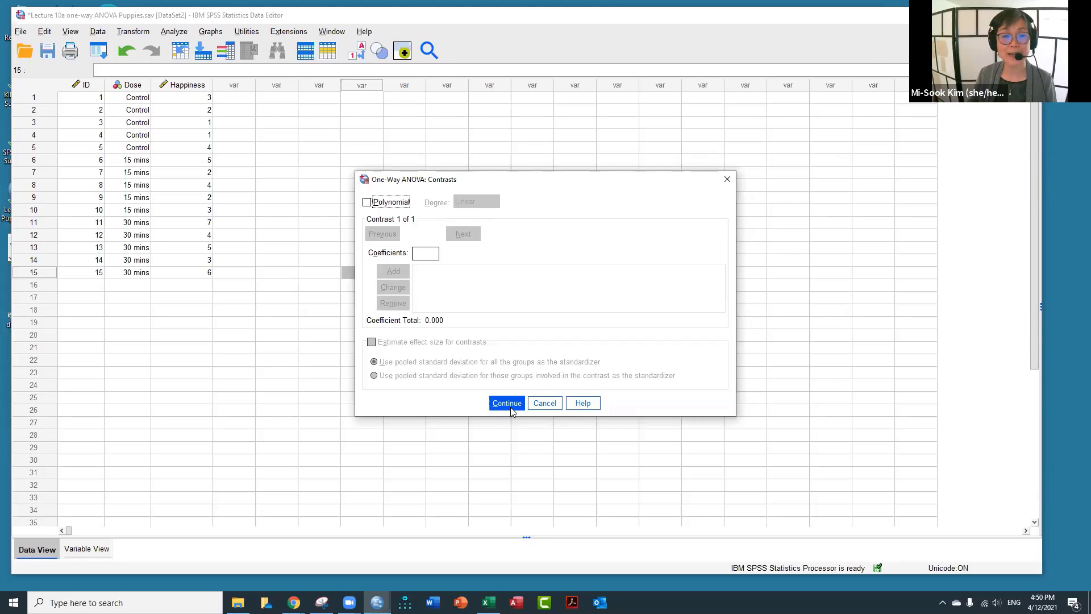
pyautogui.click(510, 405)
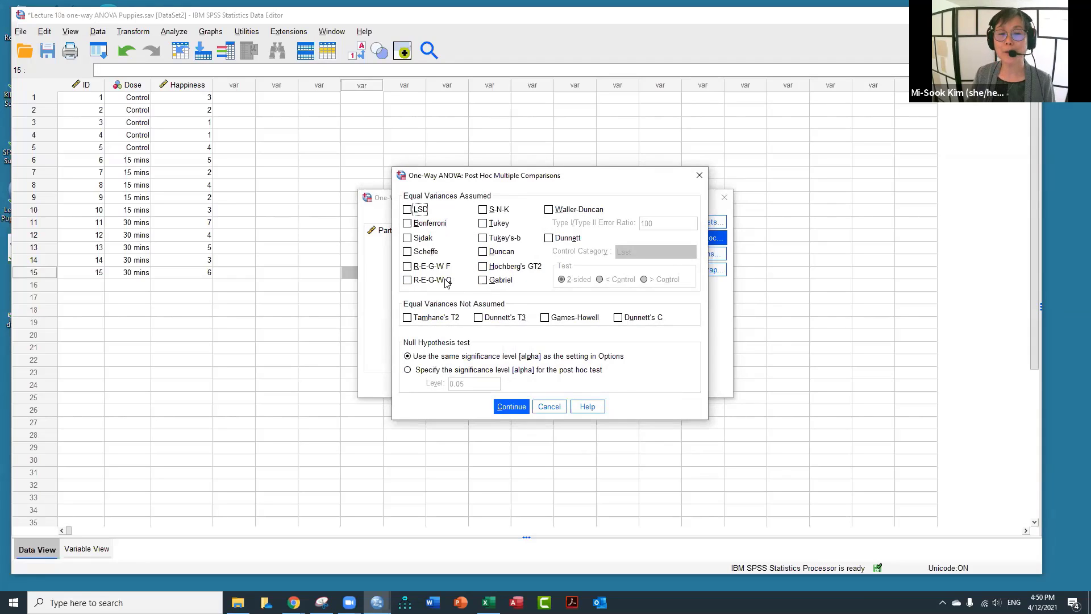
pyautogui.click(484, 225)
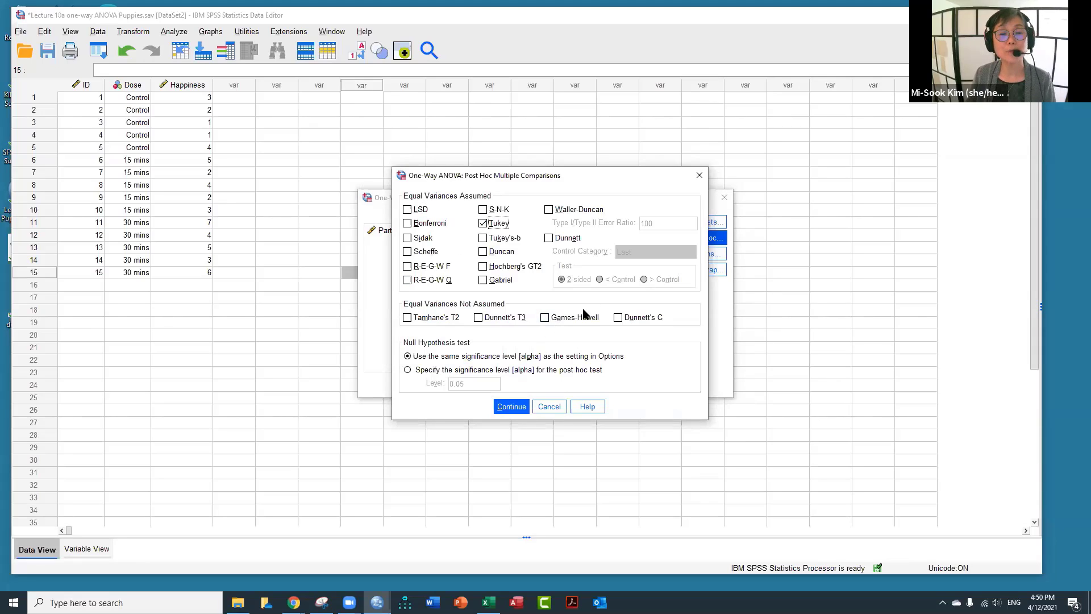
pyautogui.click(512, 406)
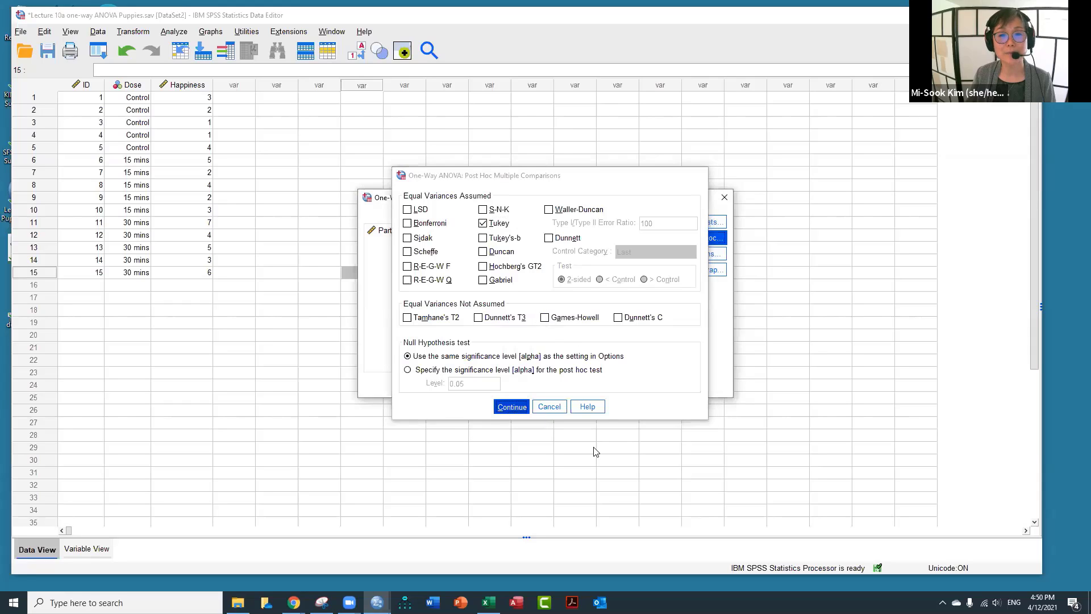
# Enable the ANOVA options Descriptive, Fixed and random effects, Homogeneity of variance test, Welch test and Means plot.
pyautogui.click(703, 254)
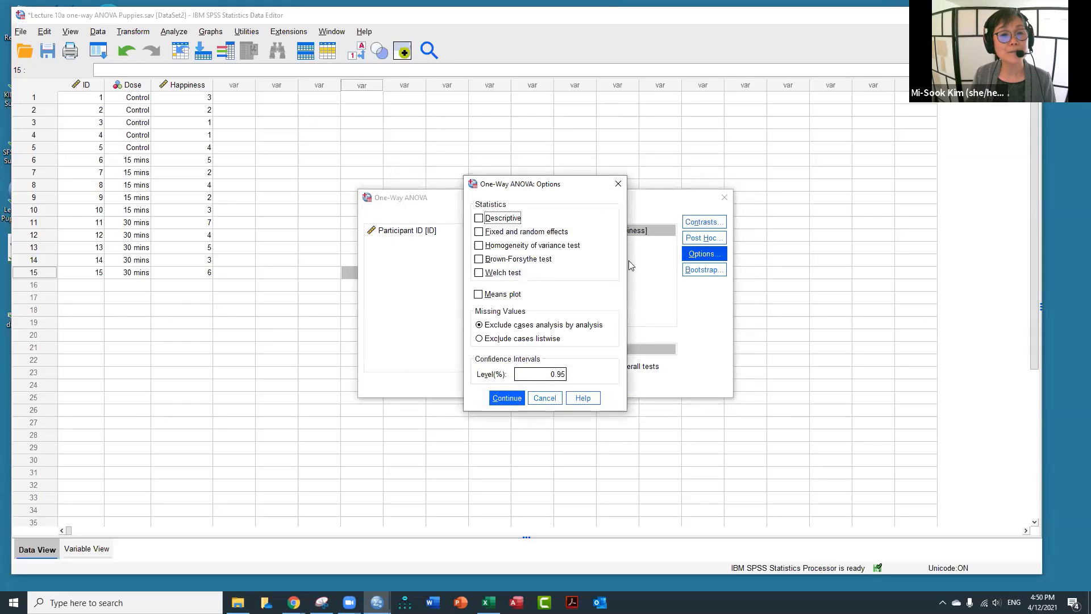
pyautogui.click(479, 218)
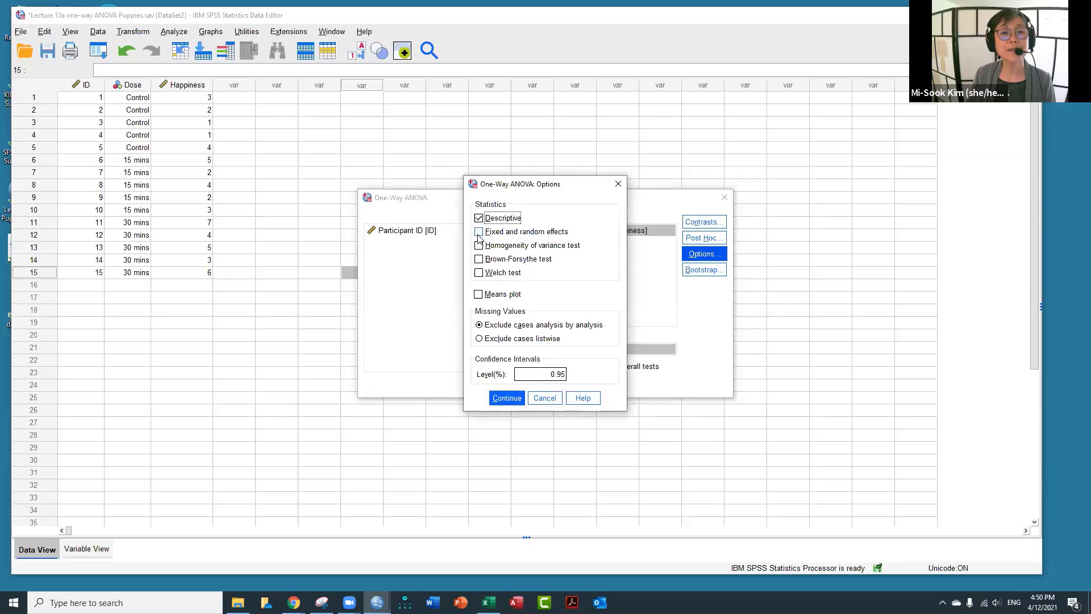
pyautogui.click(479, 233)
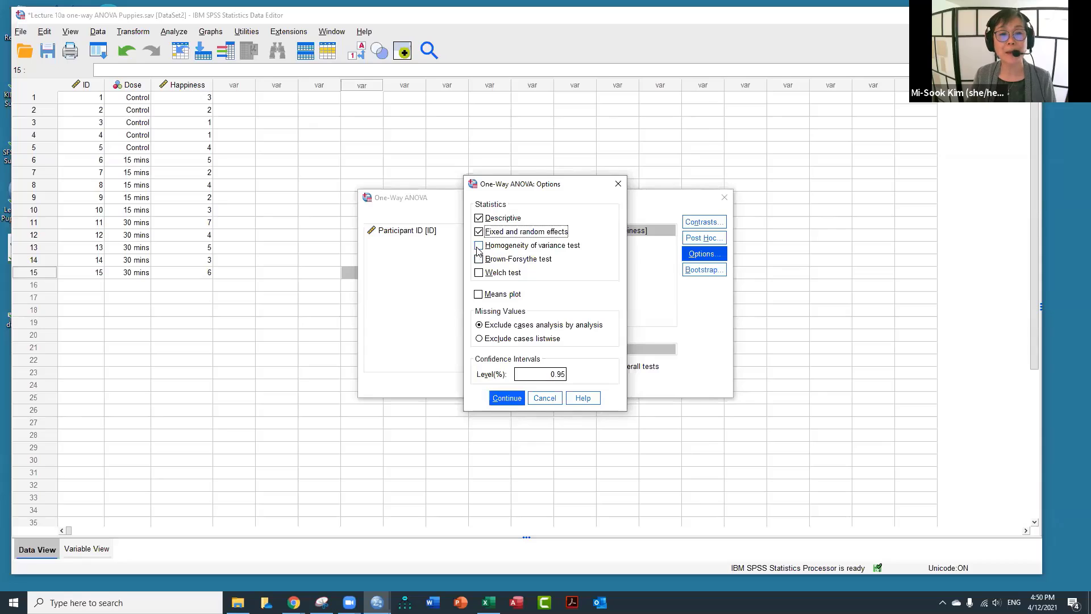
pyautogui.click(478, 247)
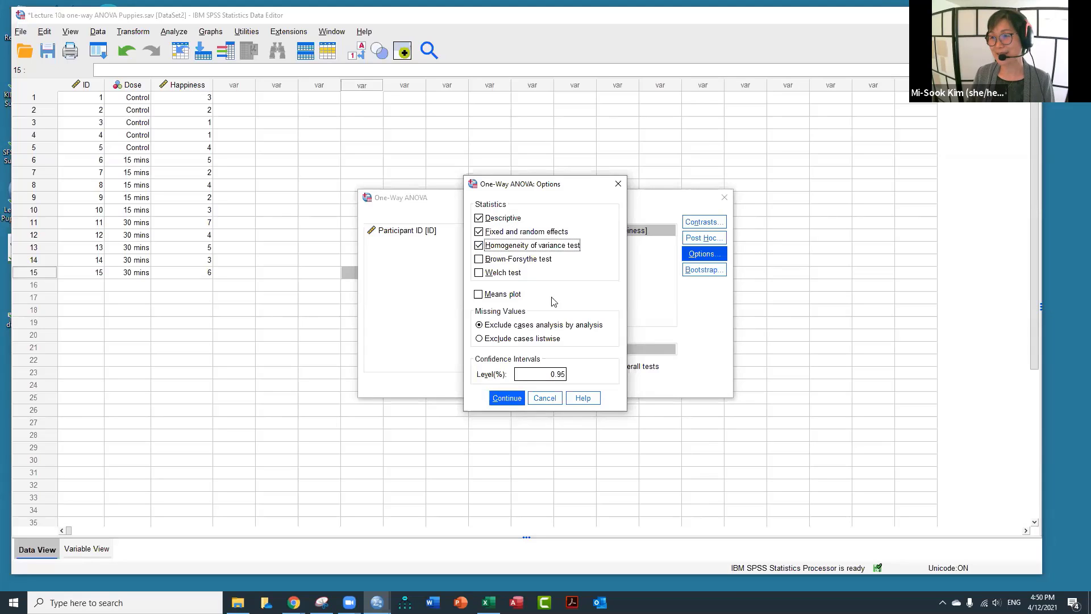
pyautogui.click(485, 276)
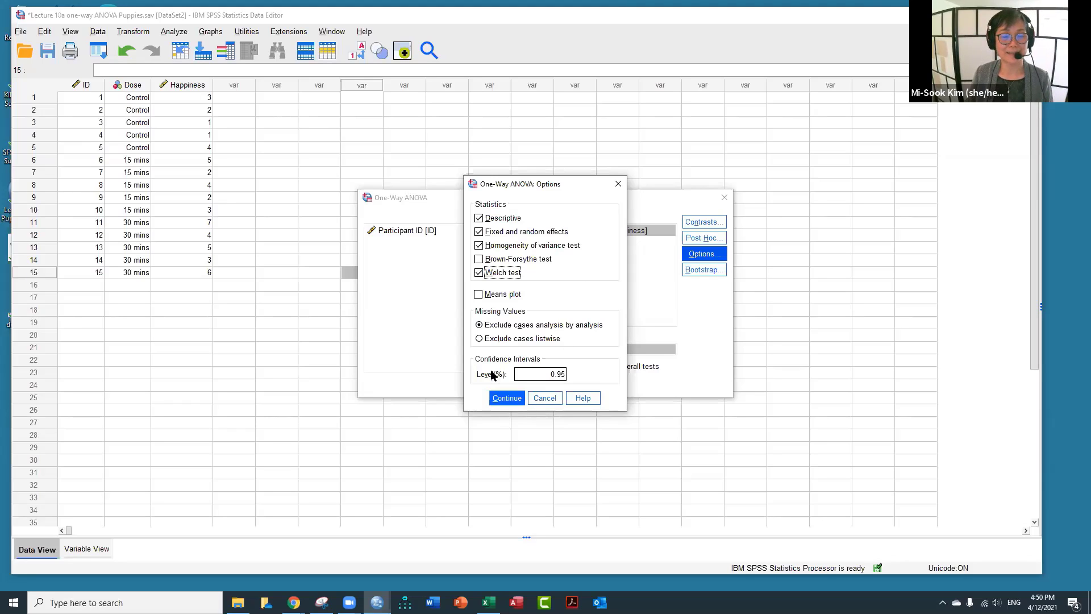
pyautogui.click(478, 295)
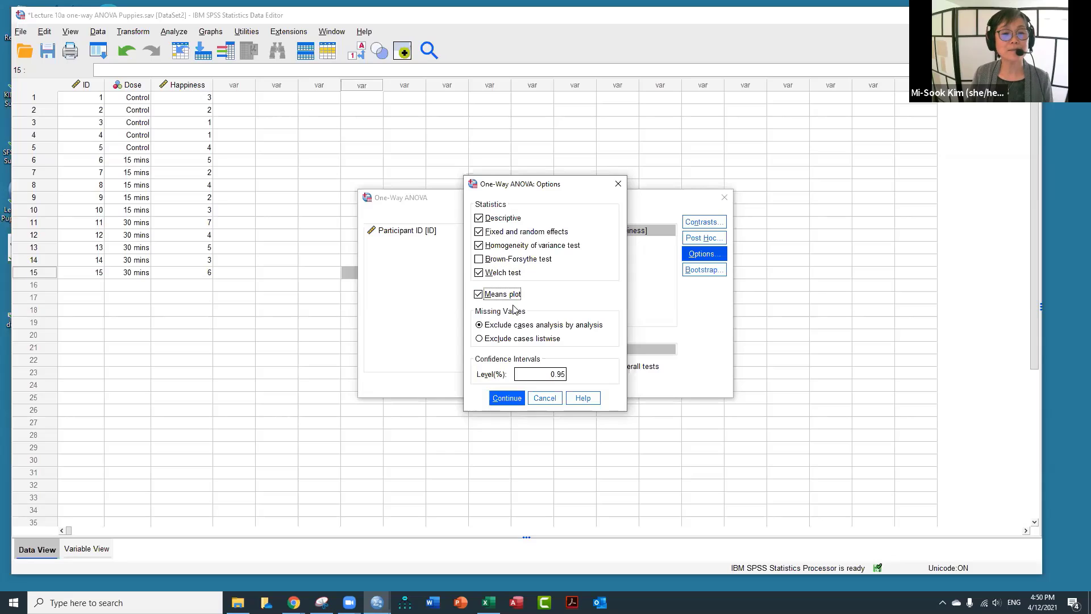
pyautogui.click(507, 399)
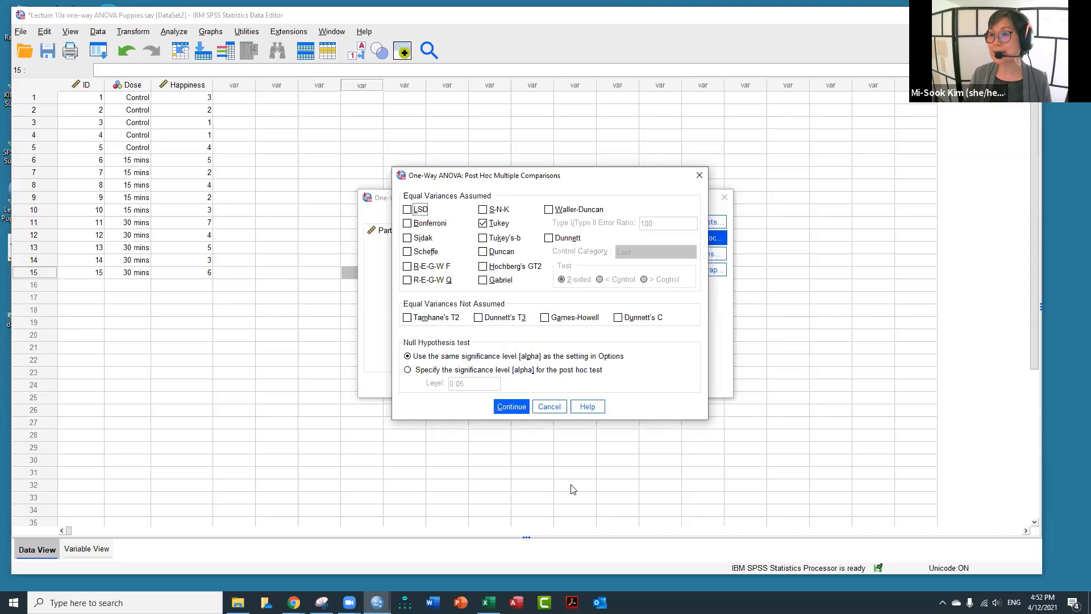
# Keep the Tukey post hoc selection, run the one-way ANOVA and bring up its output window.
pyautogui.click(512, 409)
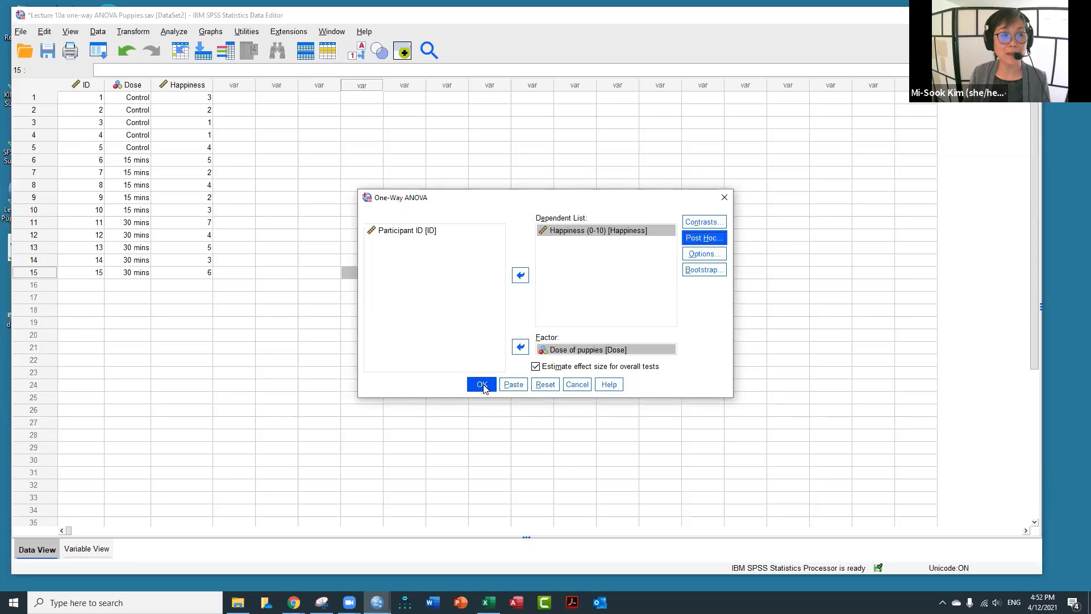
pyautogui.click(482, 386)
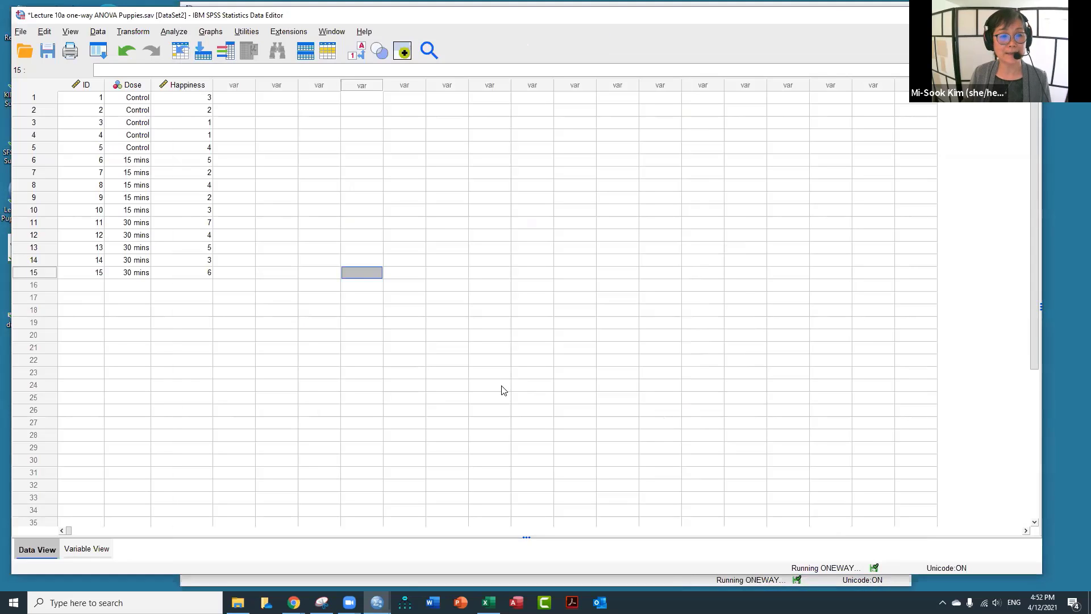
pyautogui.moveTo(377, 601)
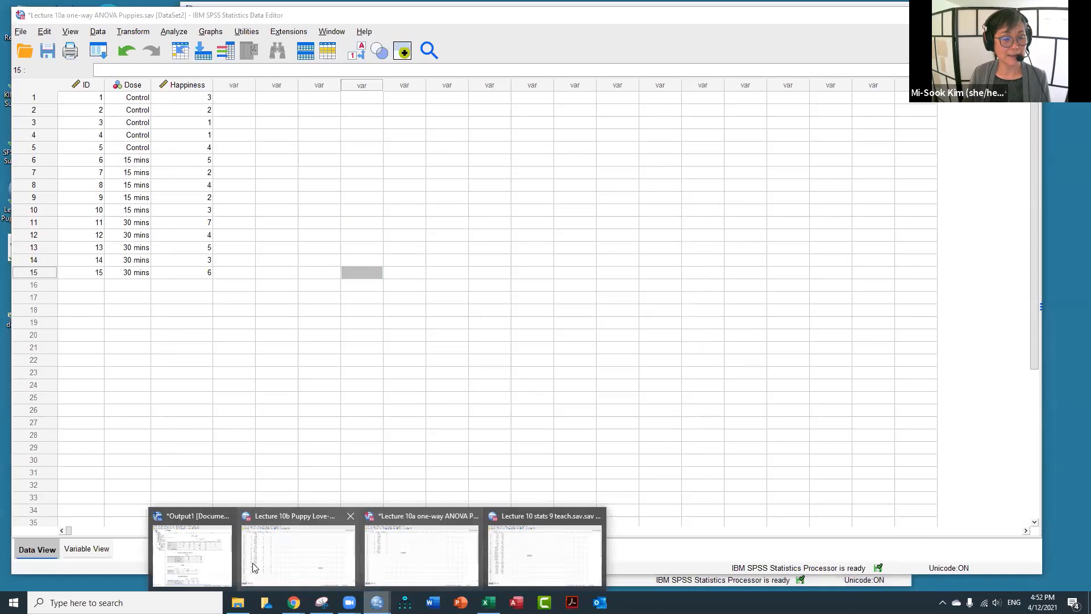
pyautogui.click(228, 560)
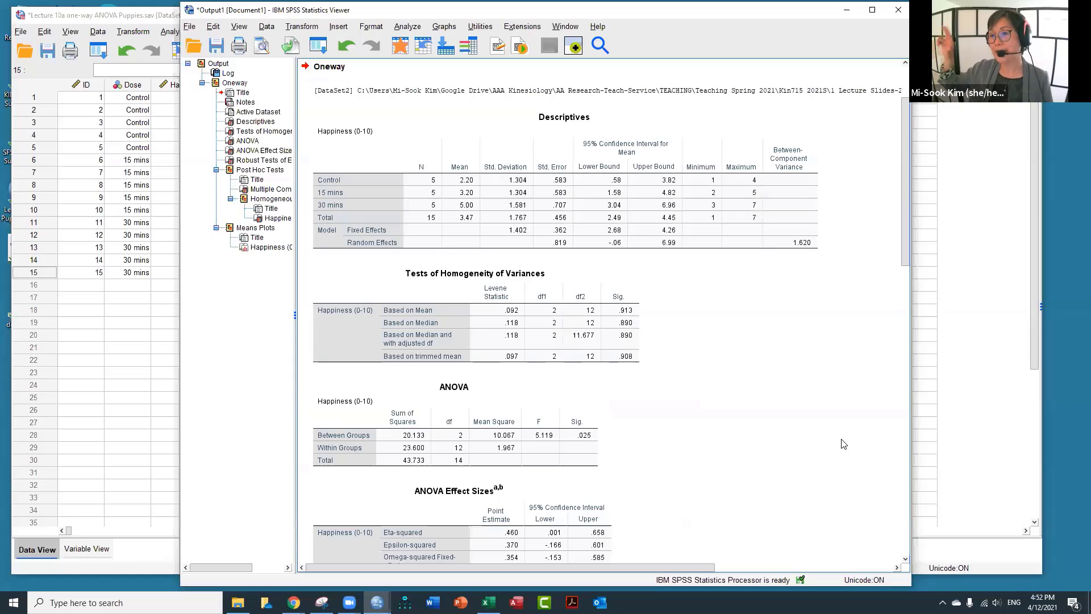
# Examine the descriptives, homogeneity of variances, ANOVA and effect size tables in the output.
pyautogui.click(705, 226)
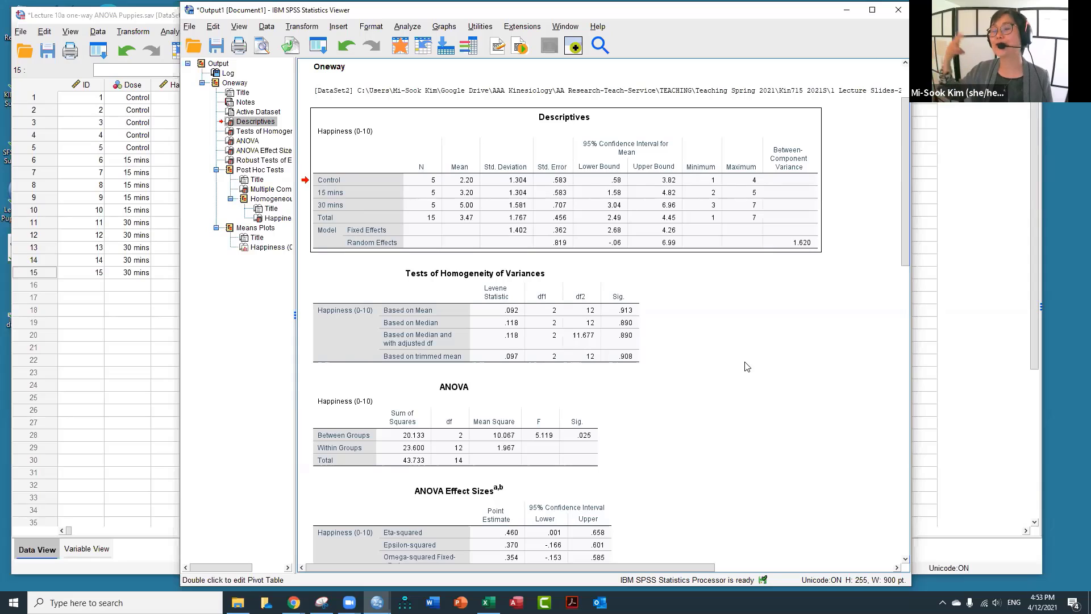
pyautogui.scroll(-2, 698, 401)
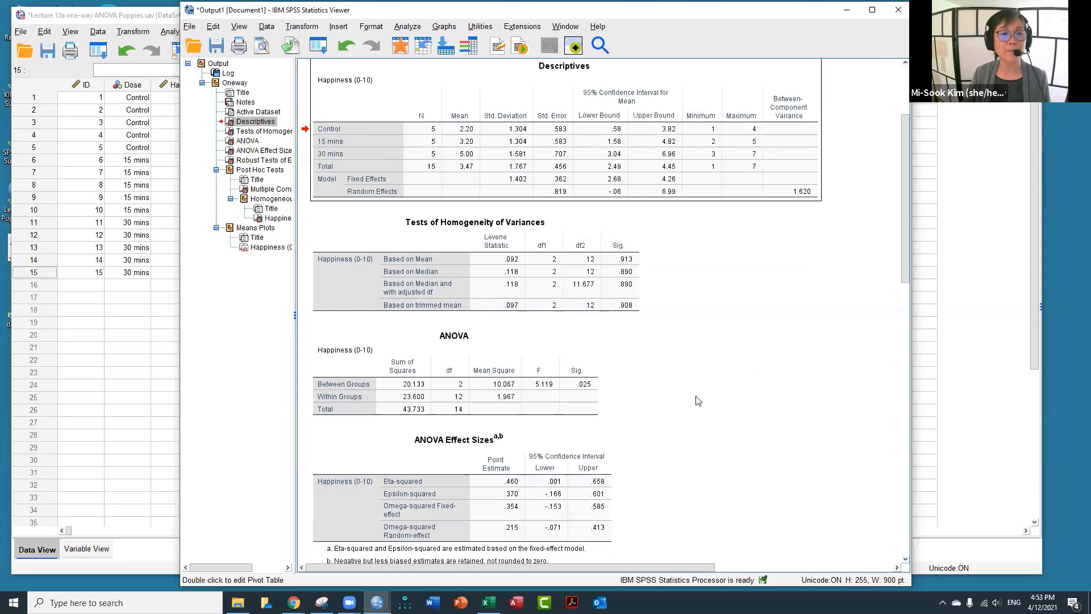
pyautogui.click(500, 301)
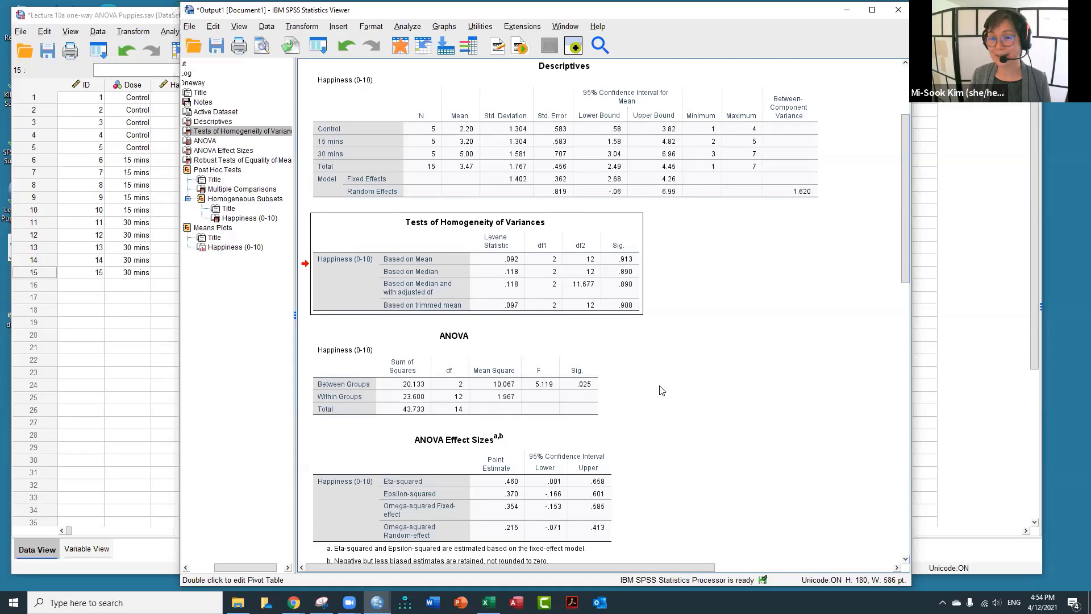
pyautogui.scroll(-2, 659, 387)
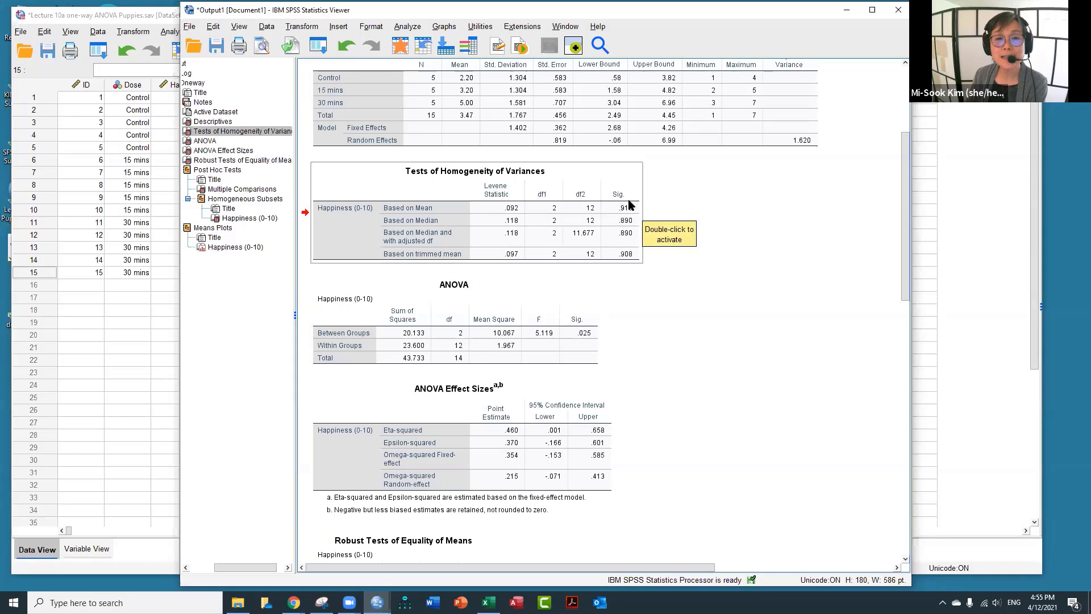
pyautogui.scroll(-2, 655, 434)
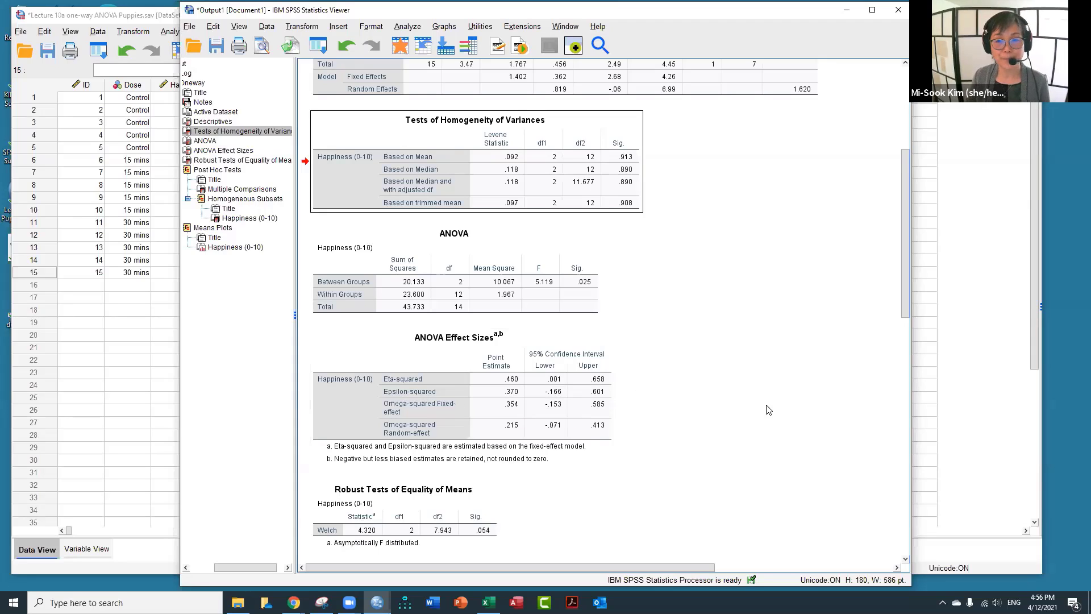
pyautogui.scroll(-1, 756, 406)
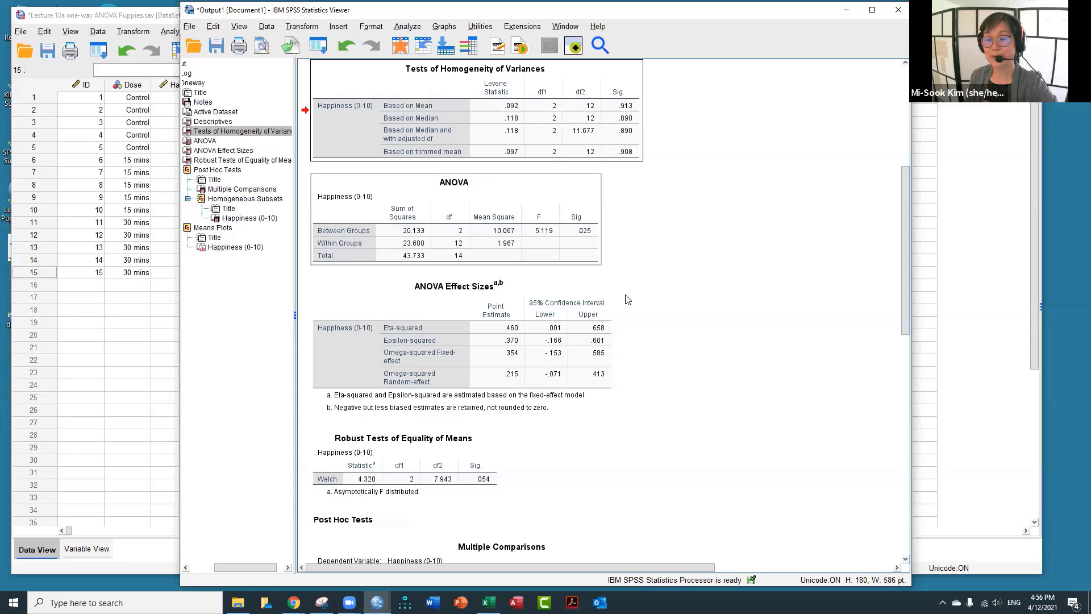
# Examine the Welch test, Tukey multiple comparisons, homogeneous subsets and the means plot of happiness by dose.
pyautogui.scroll(-1, 667, 338)
pyautogui.scroll(-3, 668, 338)
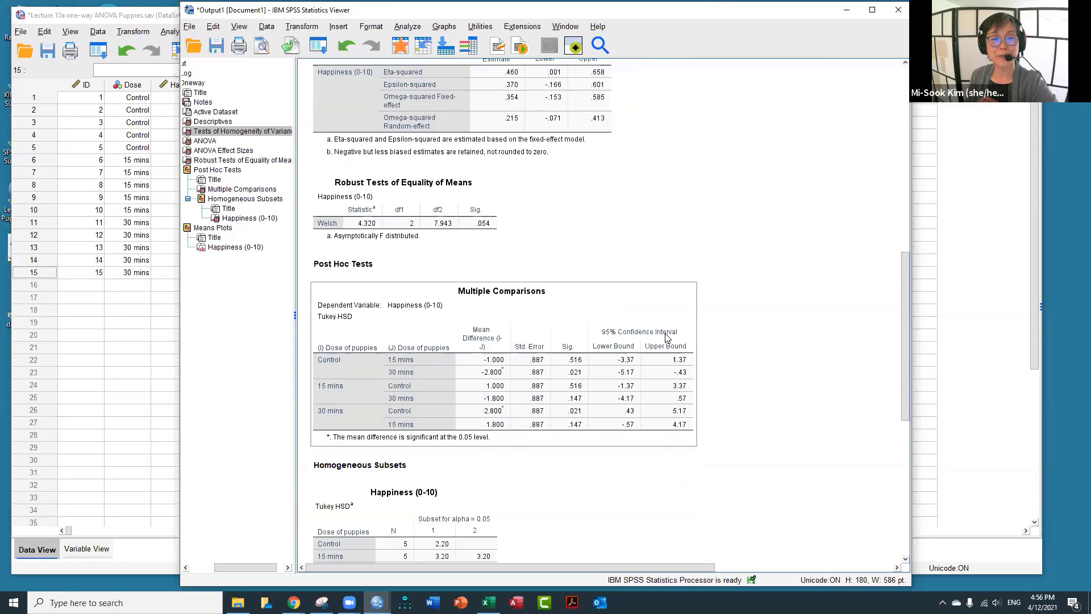
pyautogui.scroll(-2, 690, 334)
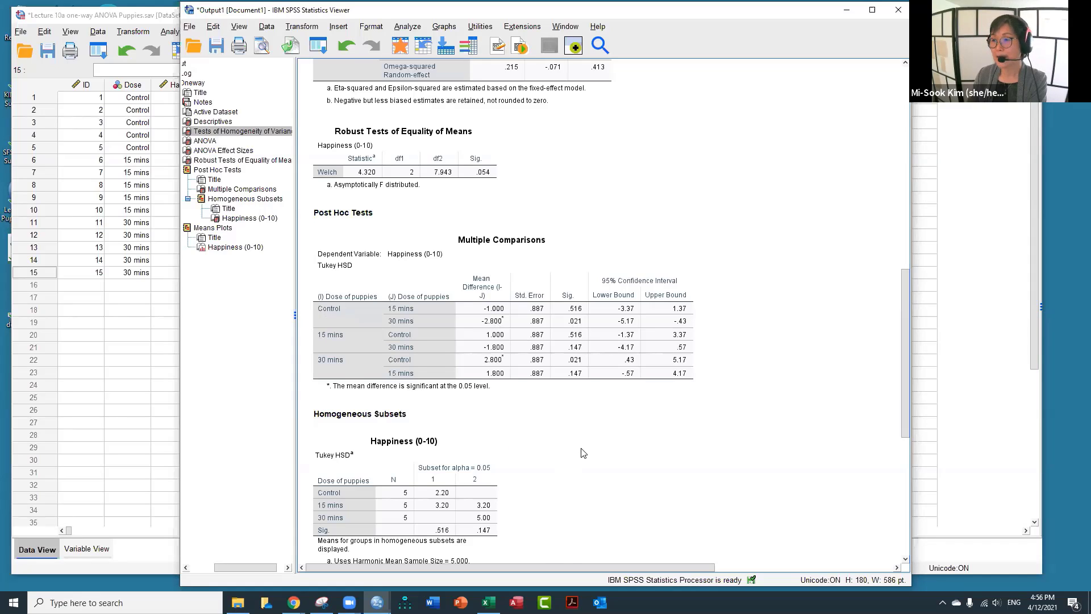
pyautogui.scroll(-5, 580, 453)
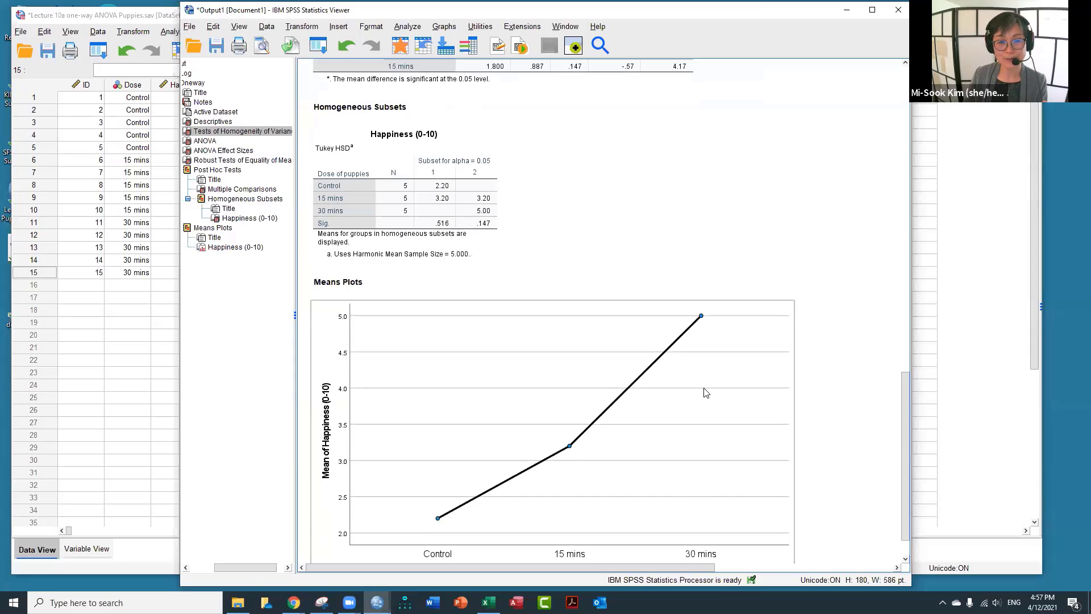
pyautogui.scroll(-1, 791, 319)
pyautogui.click(780, 322)
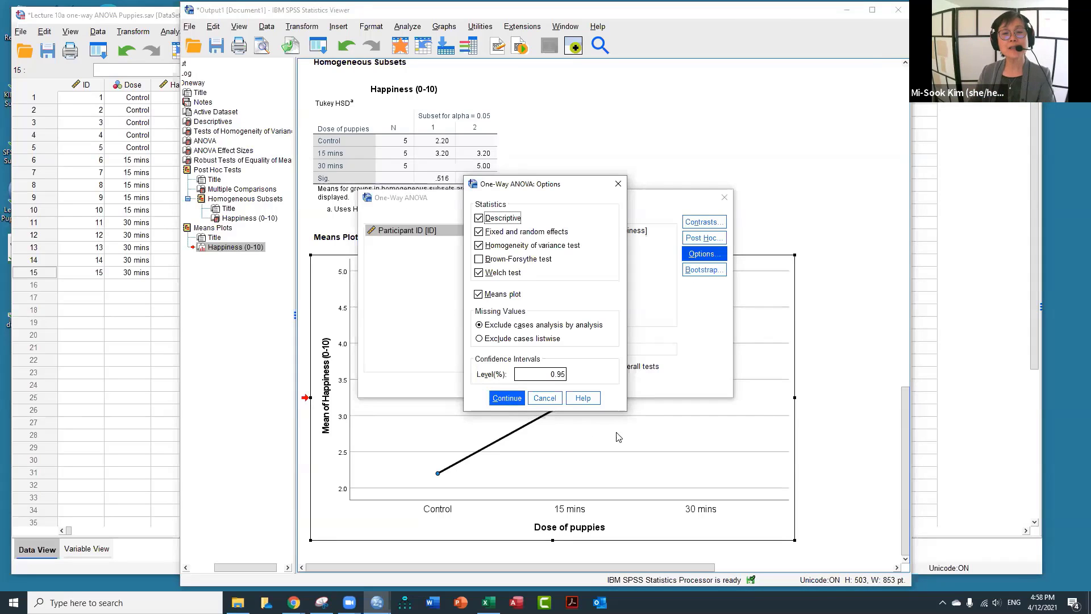
# Accept the current statistics and means plot options in the reopened One-Way ANOVA setup.
pyautogui.click(500, 403)
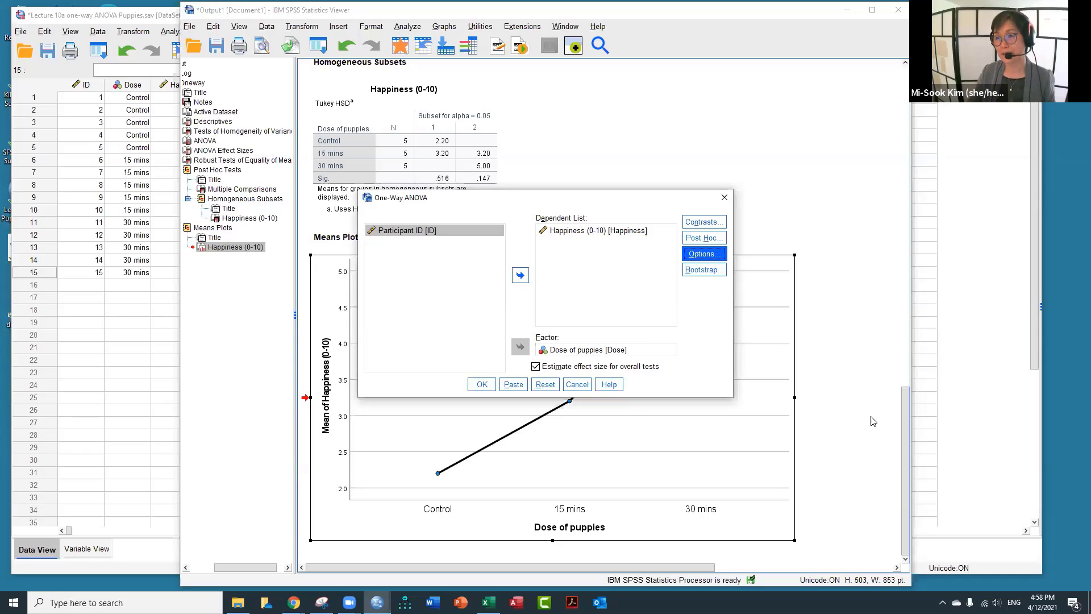
# Dismiss the One-Way ANOVA setup and start a Univariate general linear model analysis.
pyautogui.click(725, 199)
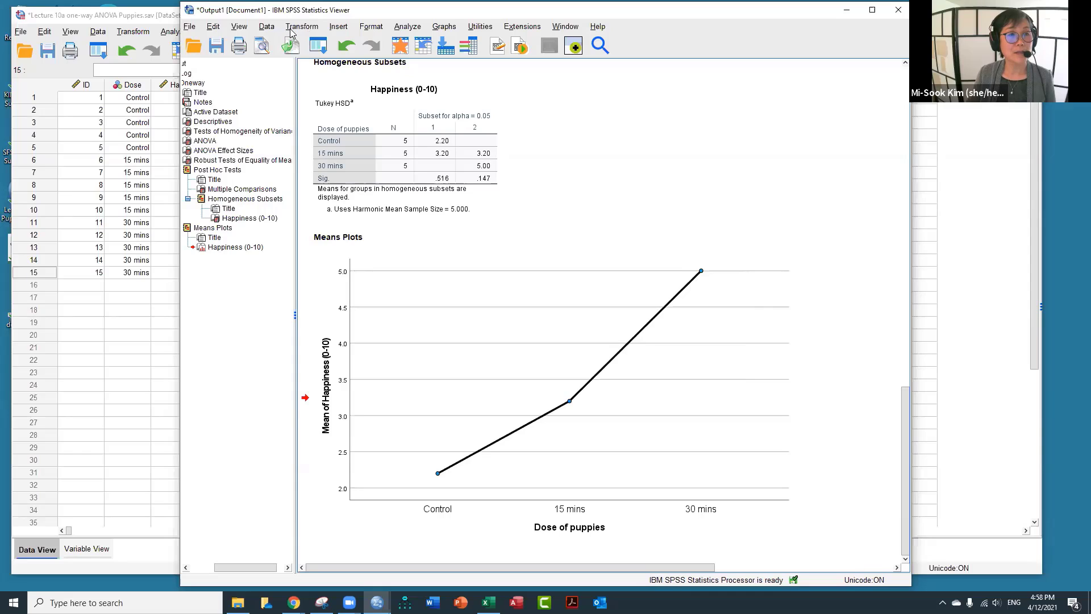
pyautogui.click(408, 26)
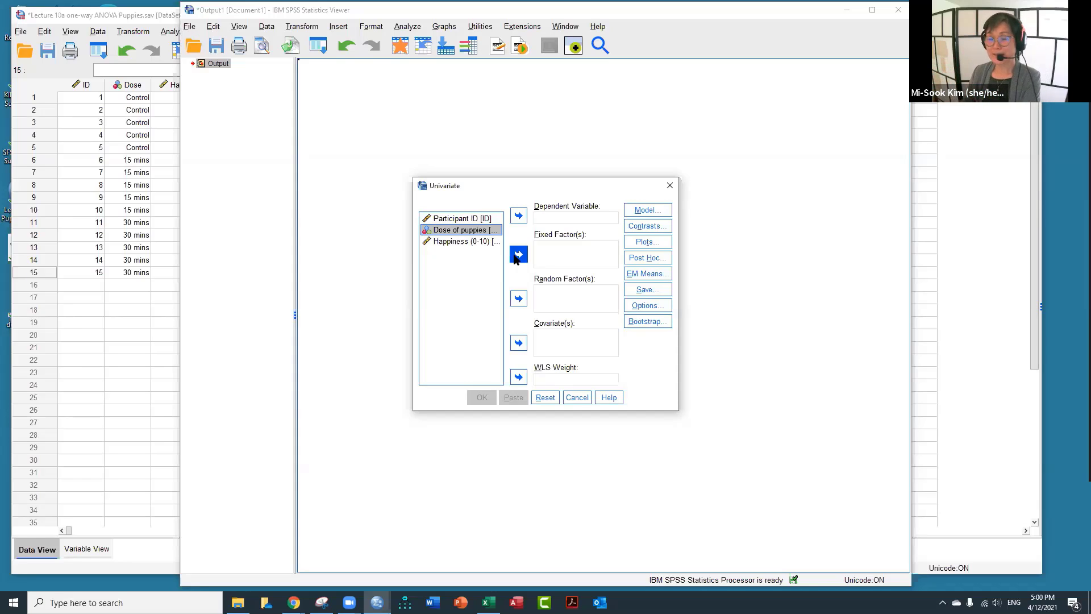
pyautogui.click(518, 255)
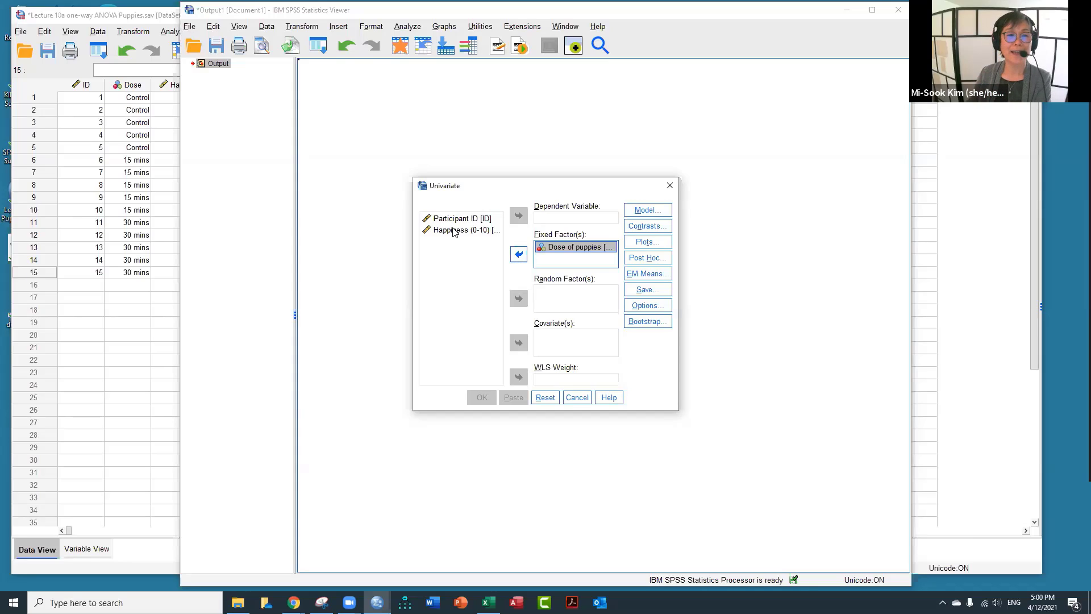
pyautogui.click(453, 230)
pyautogui.click(518, 215)
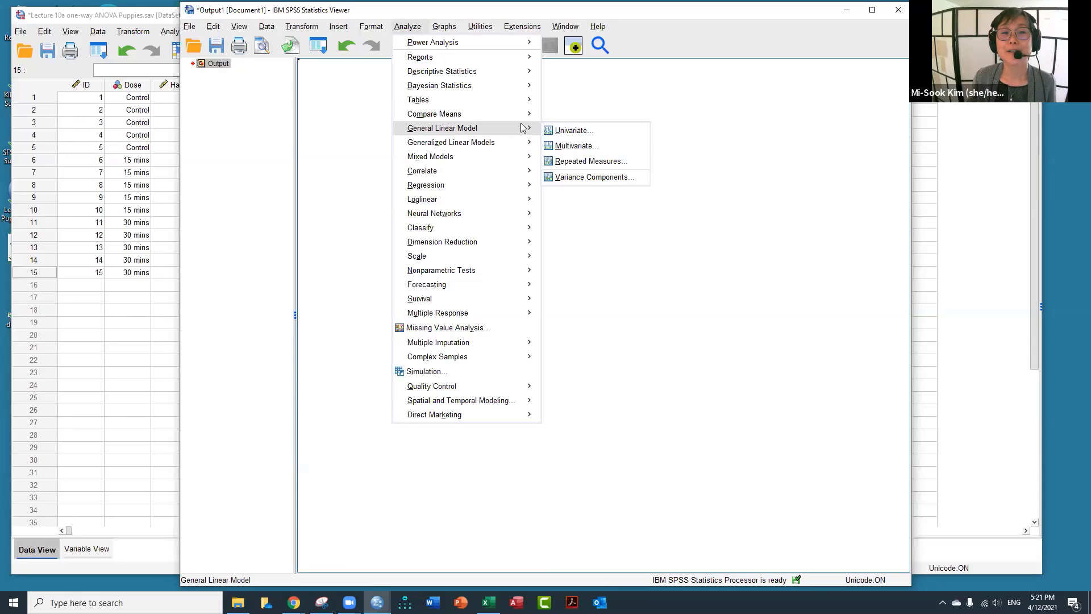
# Reset the Univariate general linear model setup, then assign Happiness (0-10) as dependent variable and Dose of puppies as fixed factor.
pyautogui.click(573, 131)
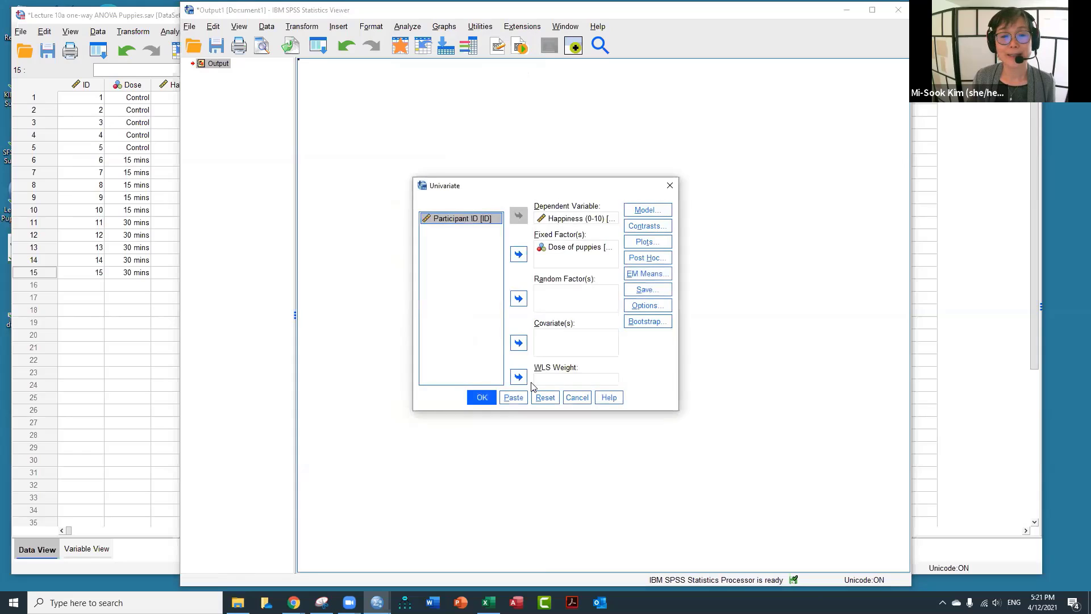
pyautogui.click(555, 400)
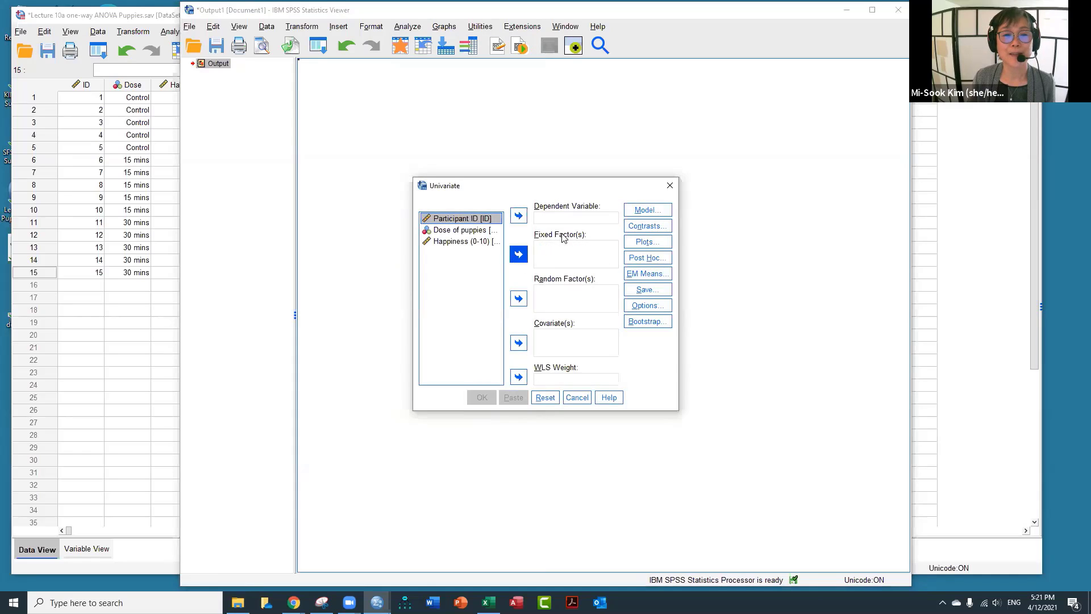
pyautogui.click(449, 243)
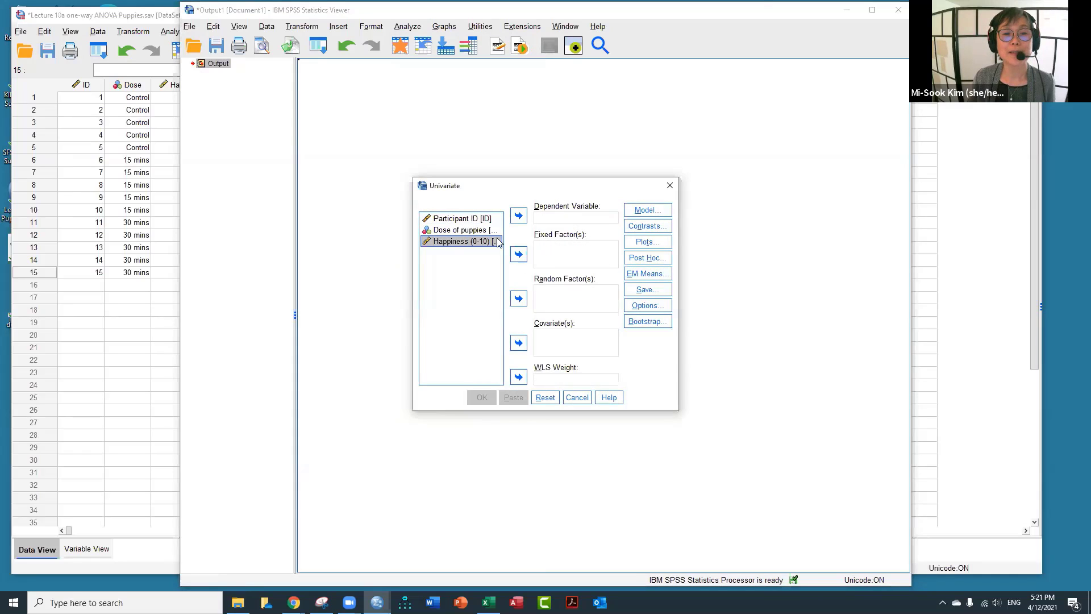
pyautogui.click(519, 217)
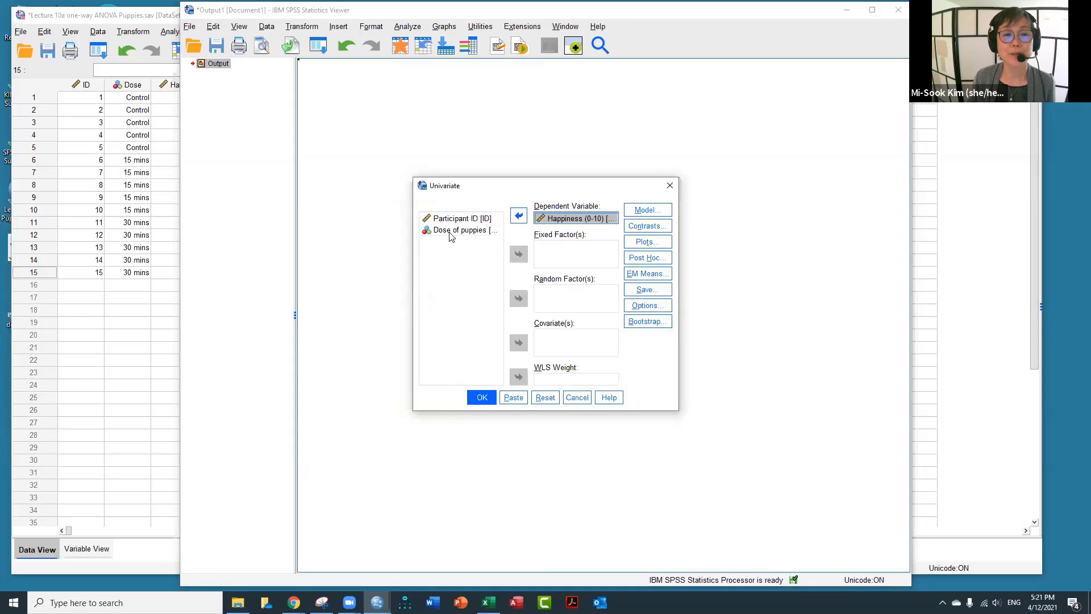
pyautogui.click(453, 232)
pyautogui.click(512, 257)
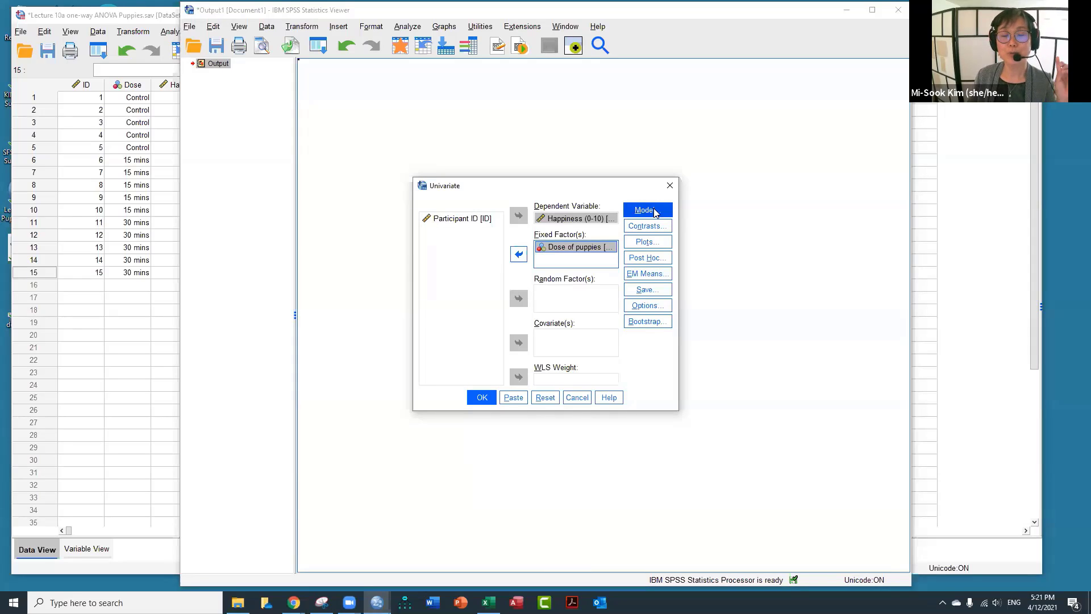
# Add a profile plot with Dose on the horizontal axis, as a bar chart with 95% confidence interval error bars.
pyautogui.click(646, 243)
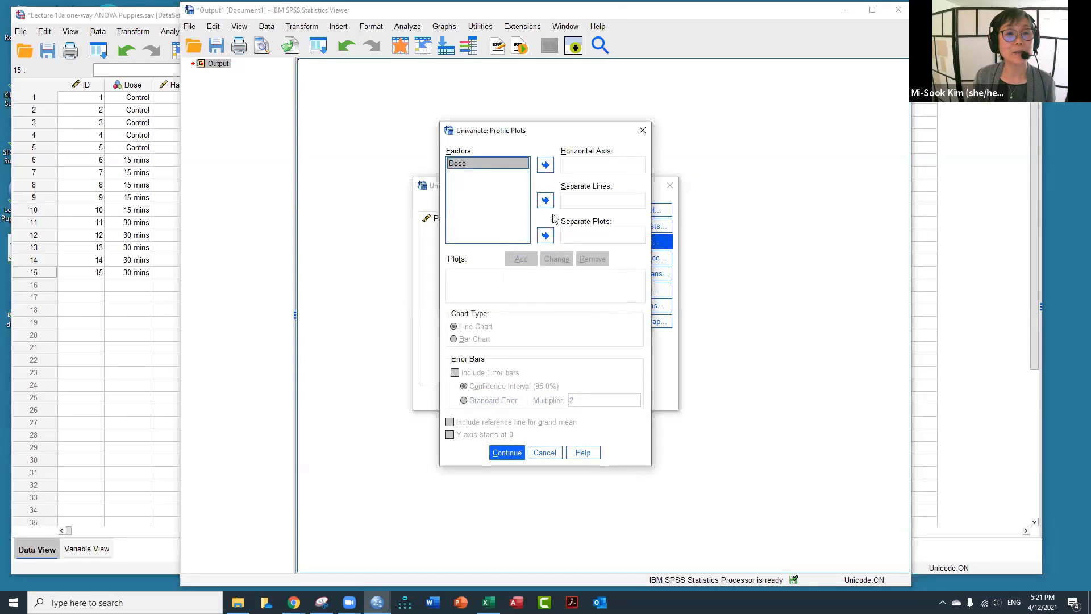
pyautogui.click(546, 168)
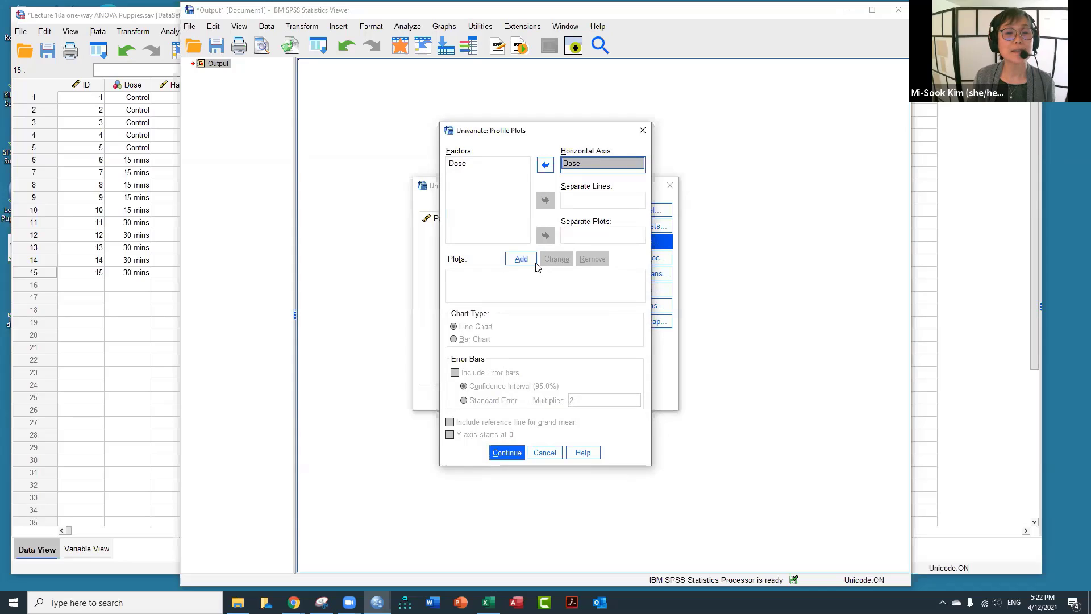
pyautogui.click(526, 259)
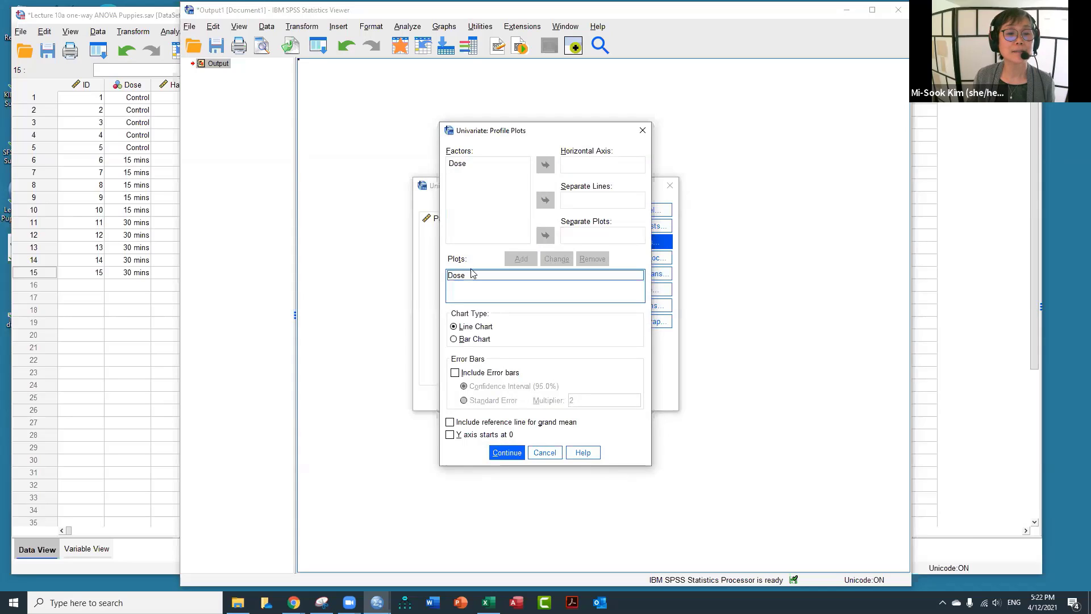
pyautogui.click(453, 339)
pyautogui.click(455, 374)
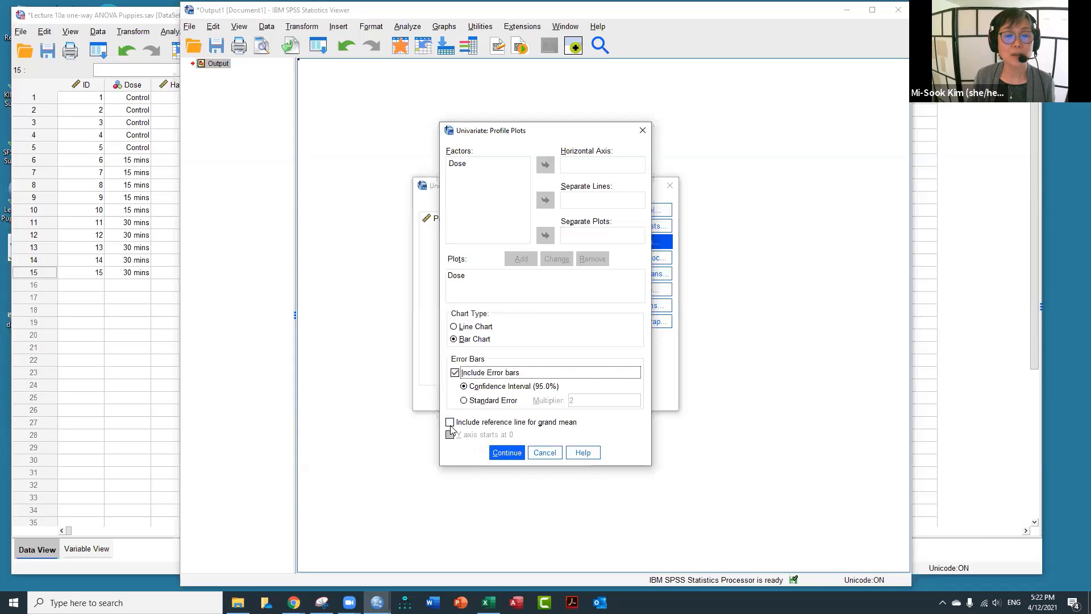
pyautogui.click(503, 452)
# Request Tukey post hoc multiple comparisons for the Dose factor.
pyautogui.click(649, 259)
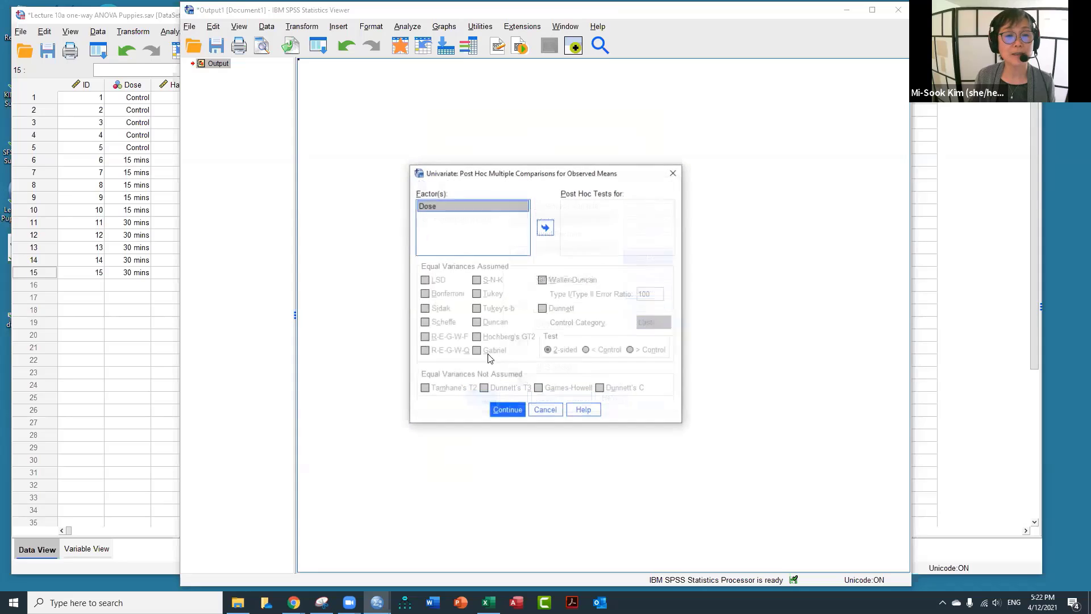
pyautogui.click(546, 227)
pyautogui.click(477, 295)
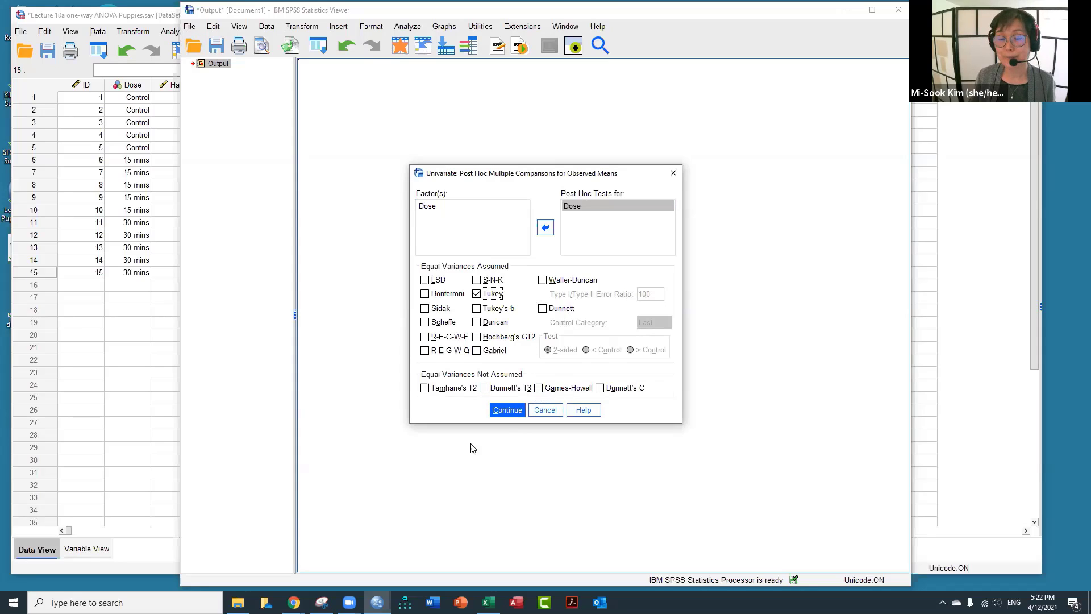
pyautogui.click(501, 411)
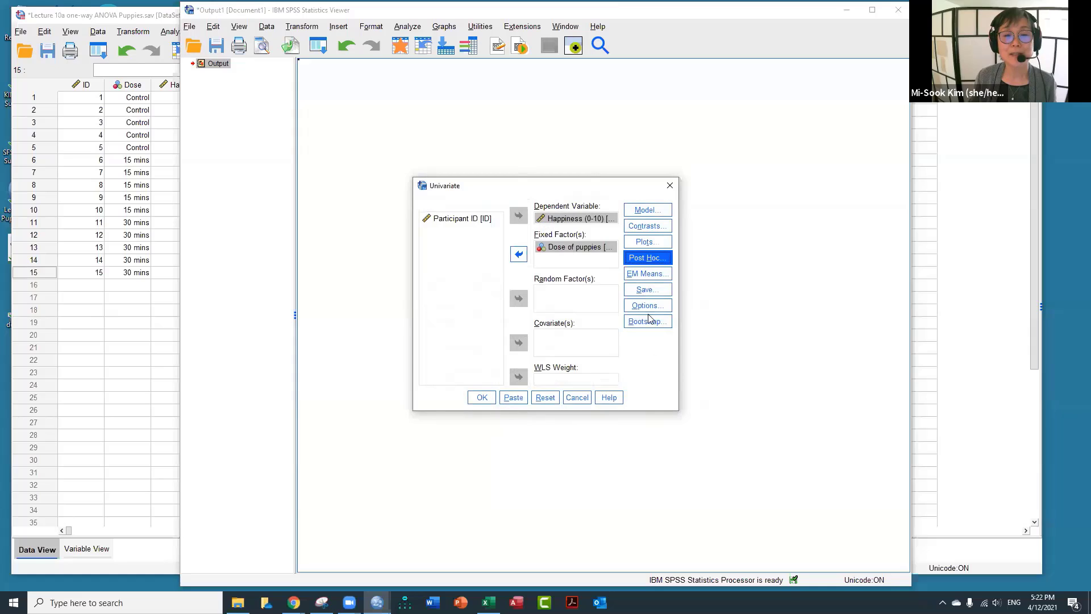
# Review the estimated marginal means and save settings of the Univariate setup, keeping their defaults.
pyautogui.click(648, 274)
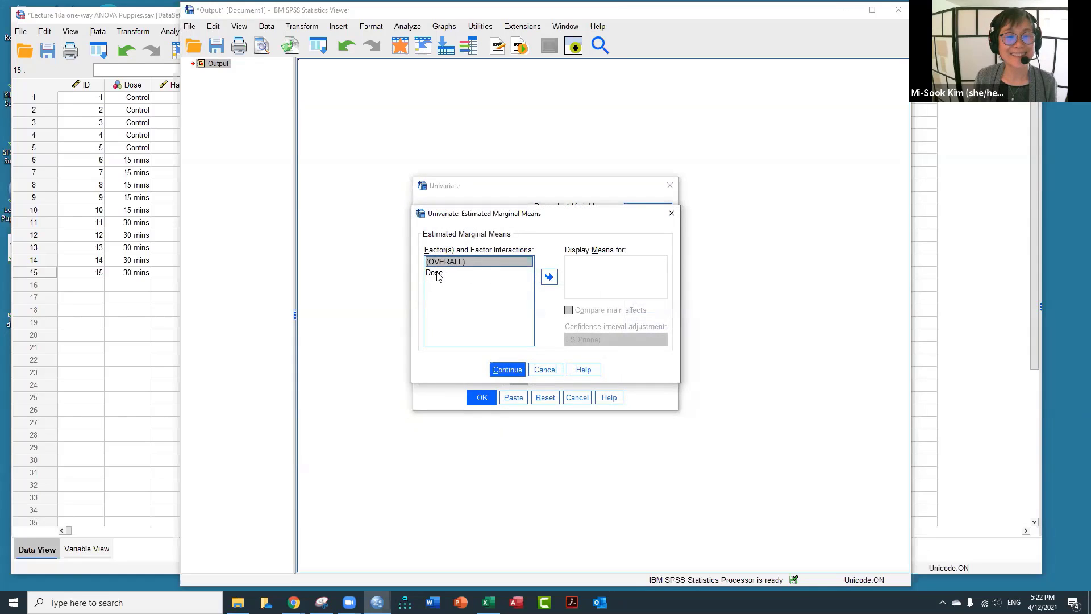
pyautogui.click(507, 370)
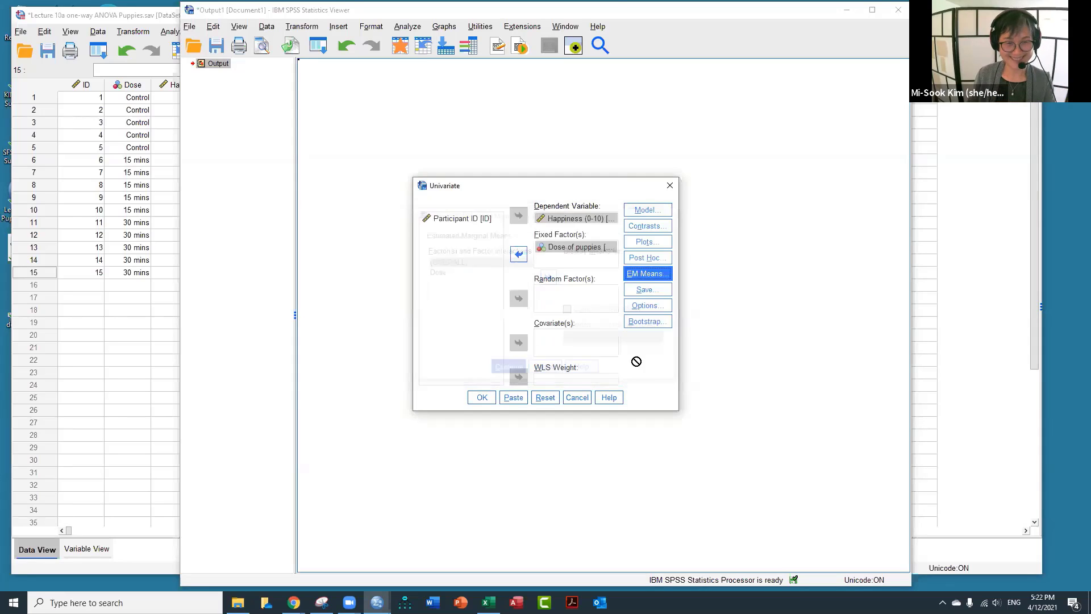
pyautogui.click(661, 293)
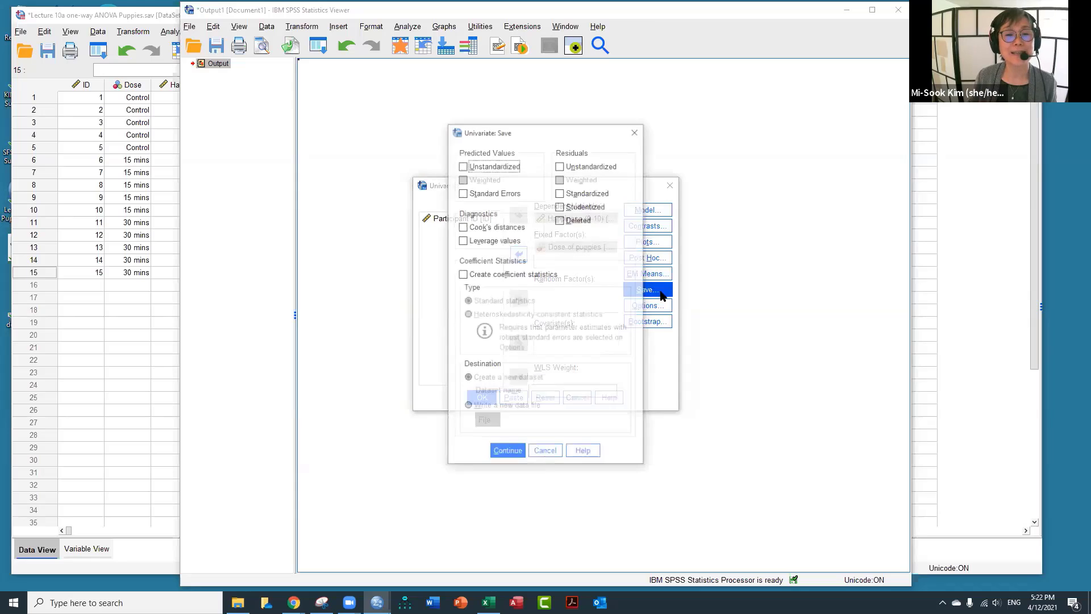
pyautogui.click(504, 453)
# Include descriptive statistics, estimates of effect size and homogeneity tests, and run the Univariate analysis.
pyautogui.click(663, 307)
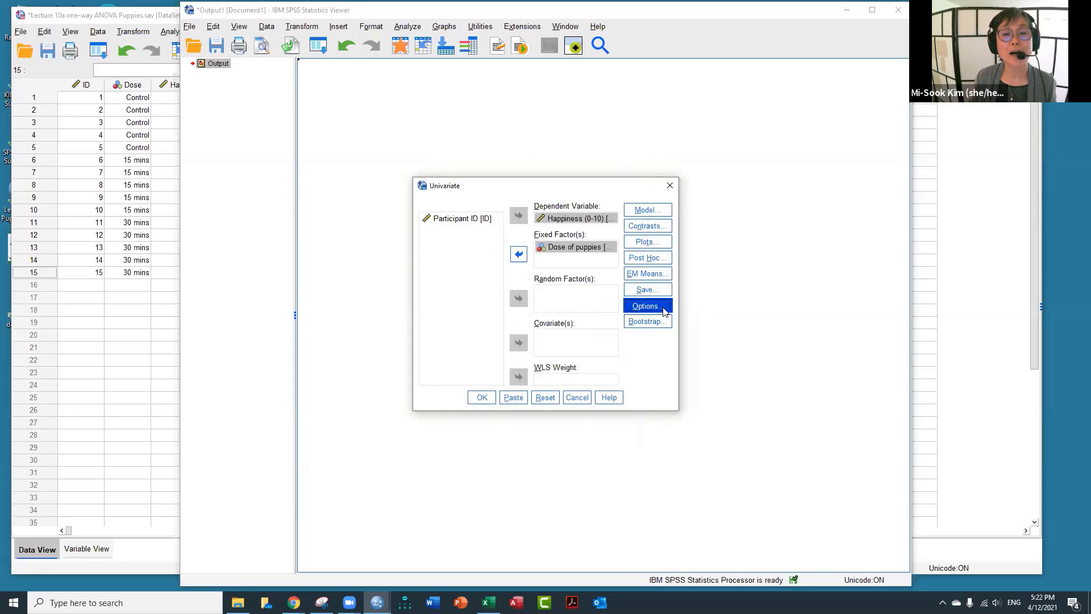
pyautogui.click(427, 182)
pyautogui.click(428, 197)
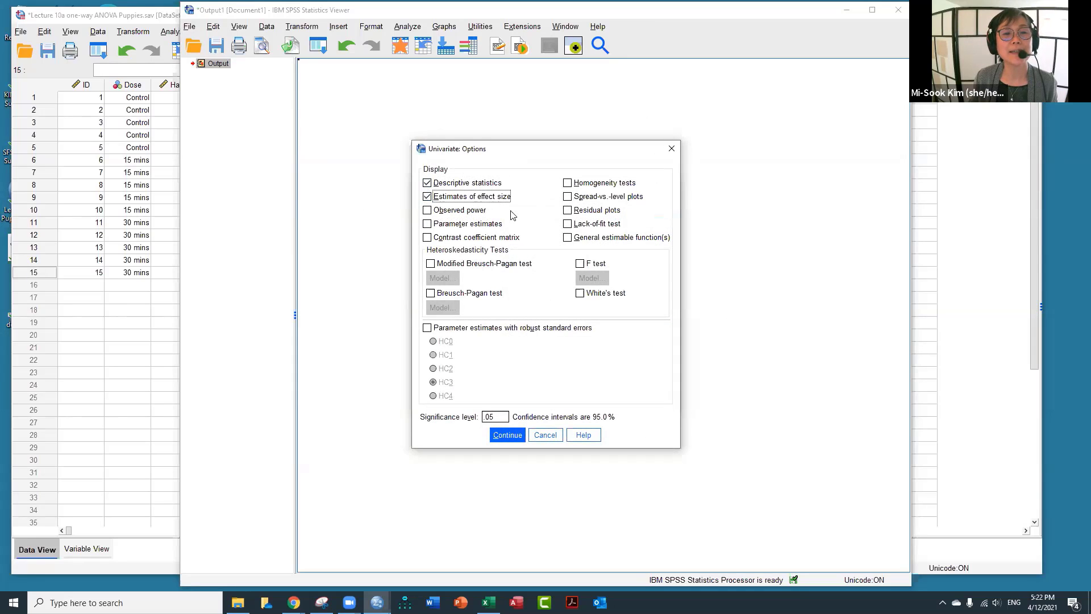
pyautogui.click(568, 183)
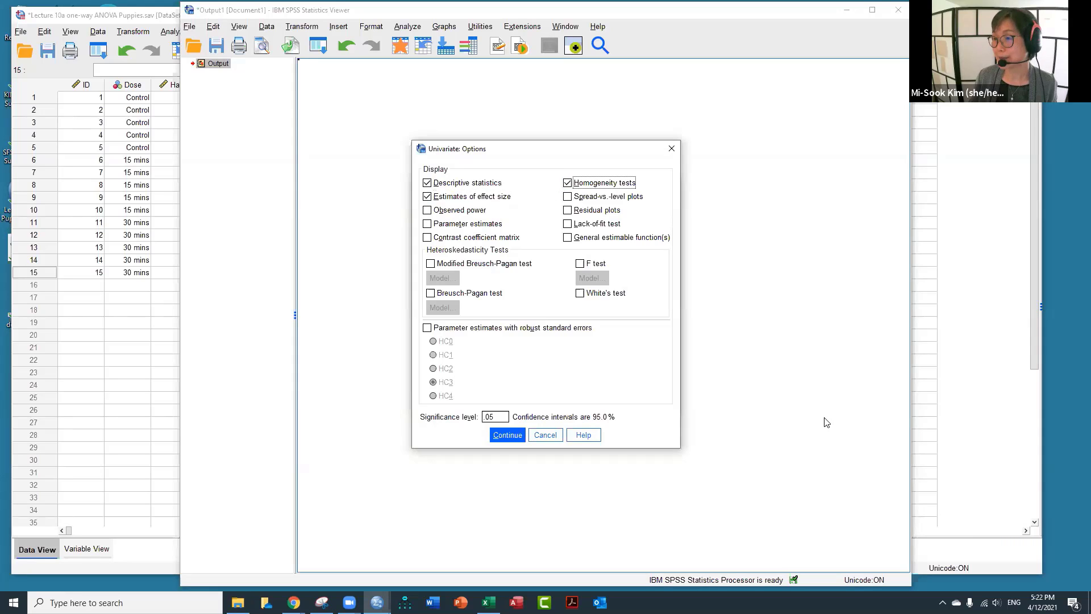
pyautogui.click(508, 435)
pyautogui.click(481, 398)
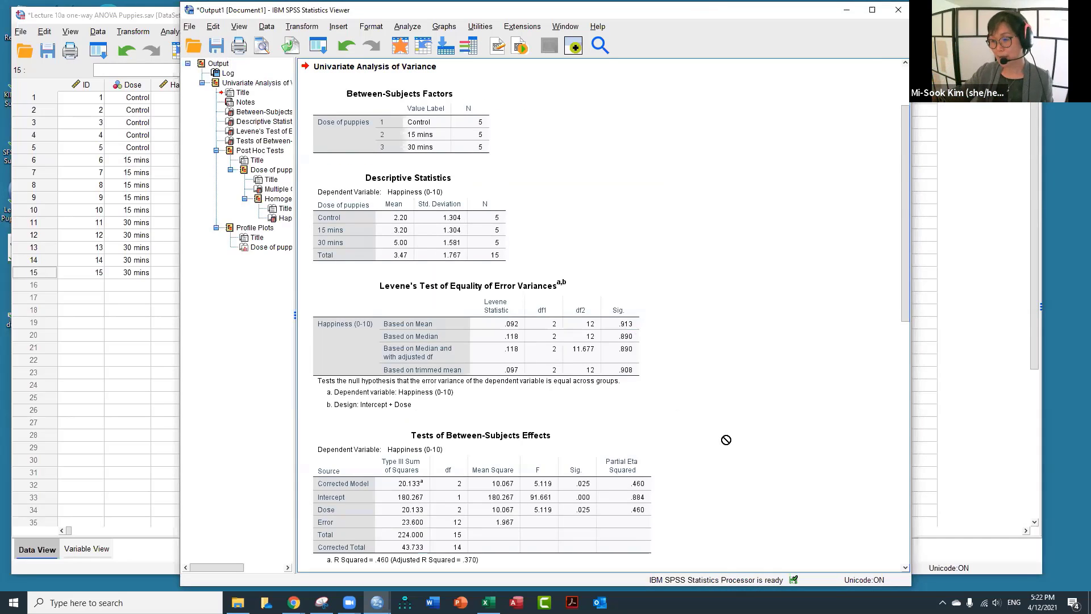
# Examine the descriptive statistics, Levene's test, between-subjects effects and Tukey comparison tables in the Univariate output.
pyautogui.click(455, 140)
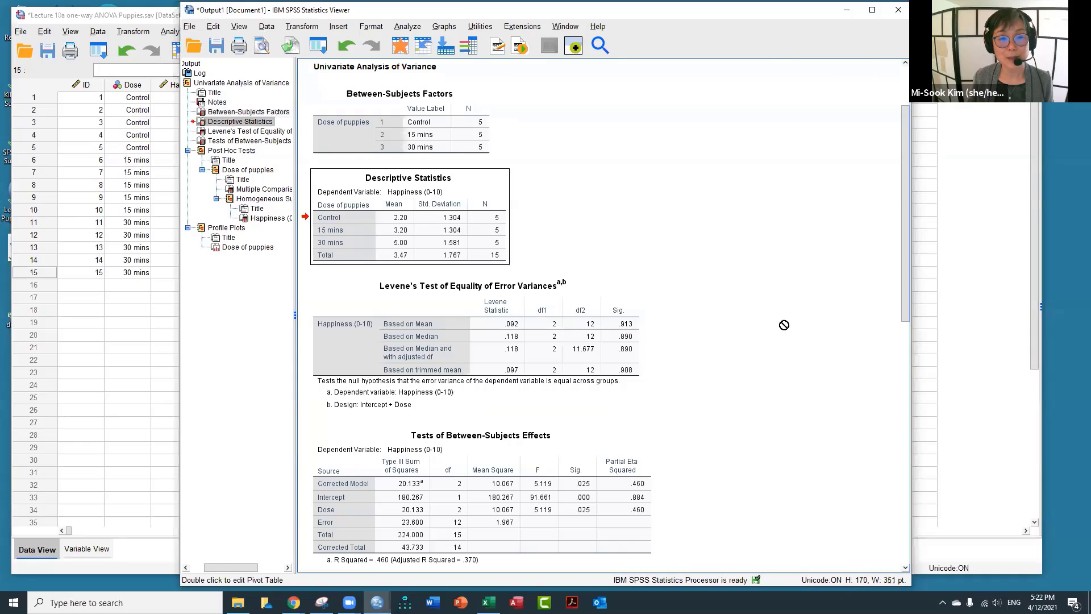
pyautogui.scroll(-2, 784, 319)
pyautogui.click(560, 292)
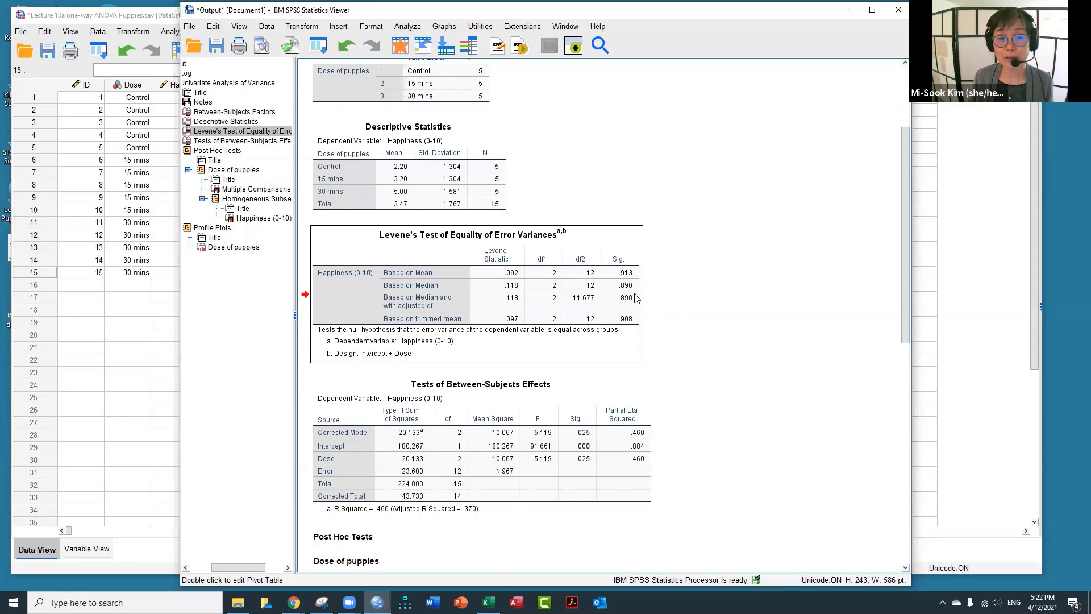
pyautogui.scroll(-4, 714, 312)
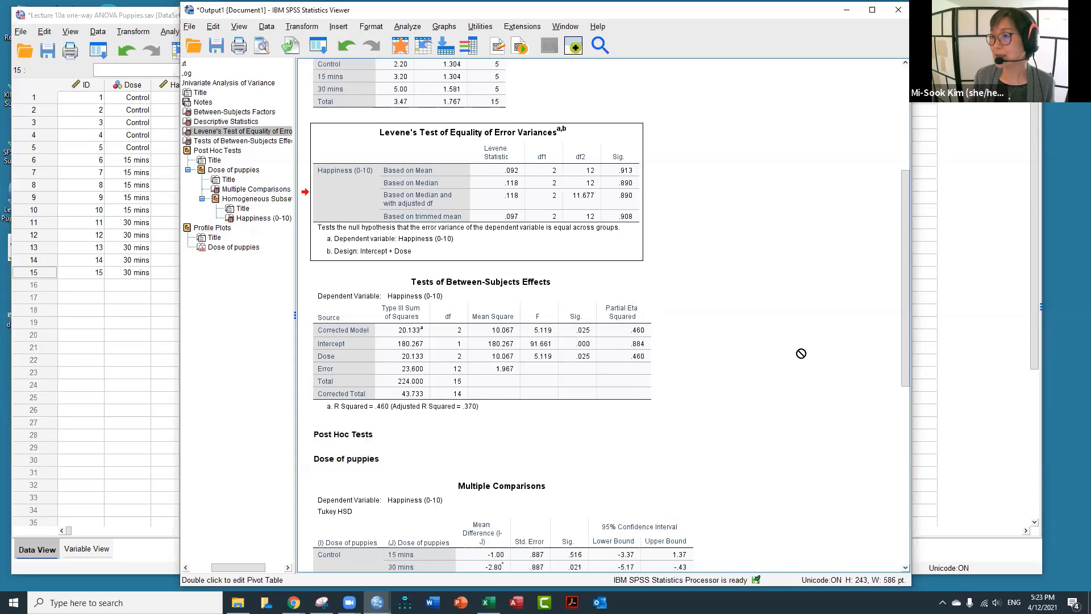
pyautogui.scroll(-6, 787, 343)
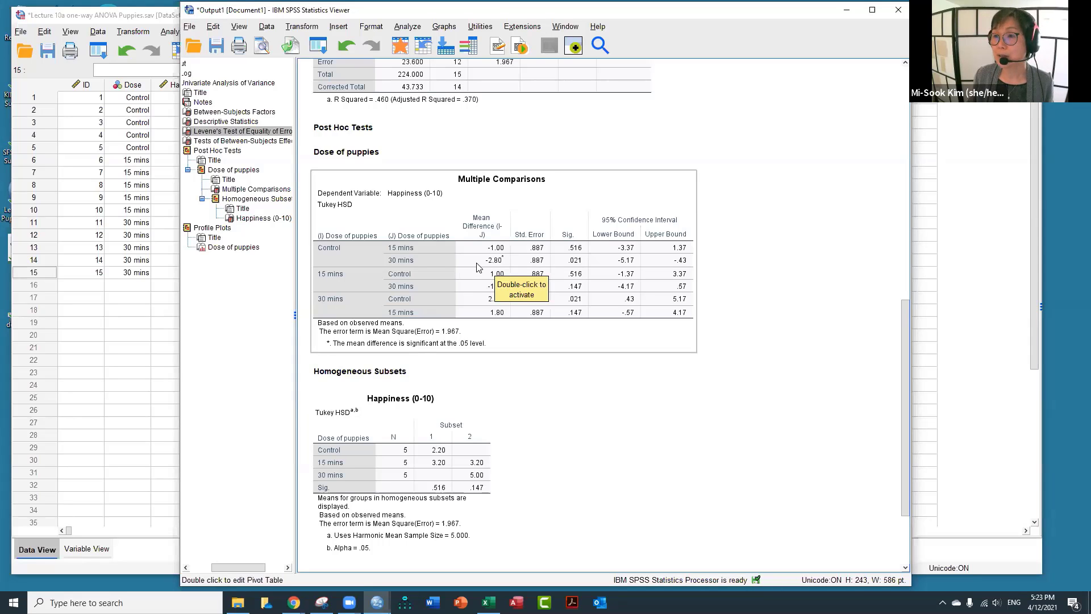
pyautogui.scroll(7, 476, 267)
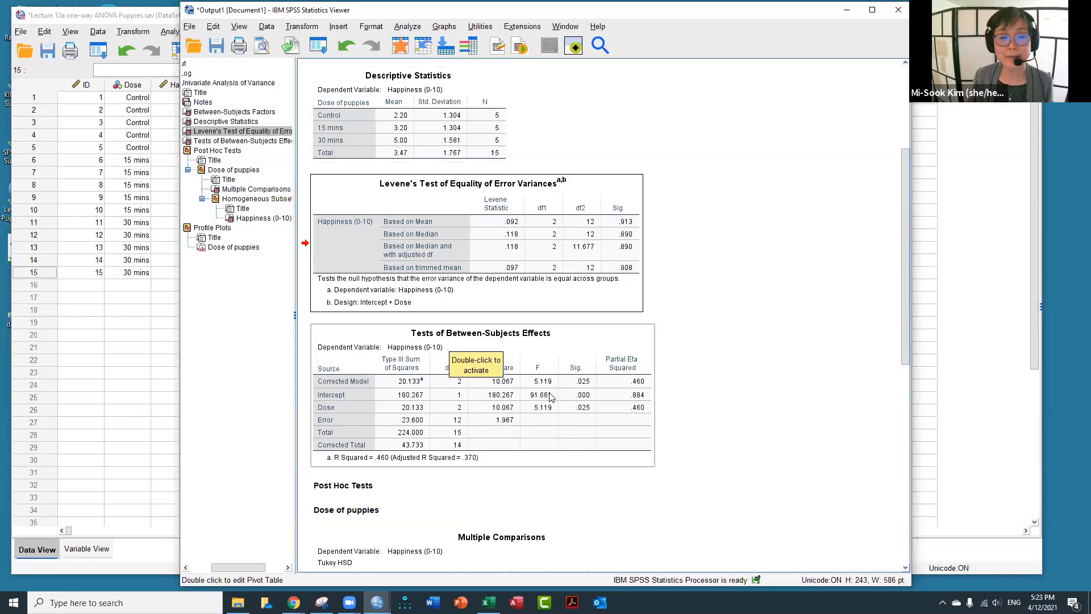
# Examine the Tukey multiple comparisons again, the homogeneous subsets and the bar chart of estimated marginal means of happiness.
pyautogui.scroll(-5, 563, 401)
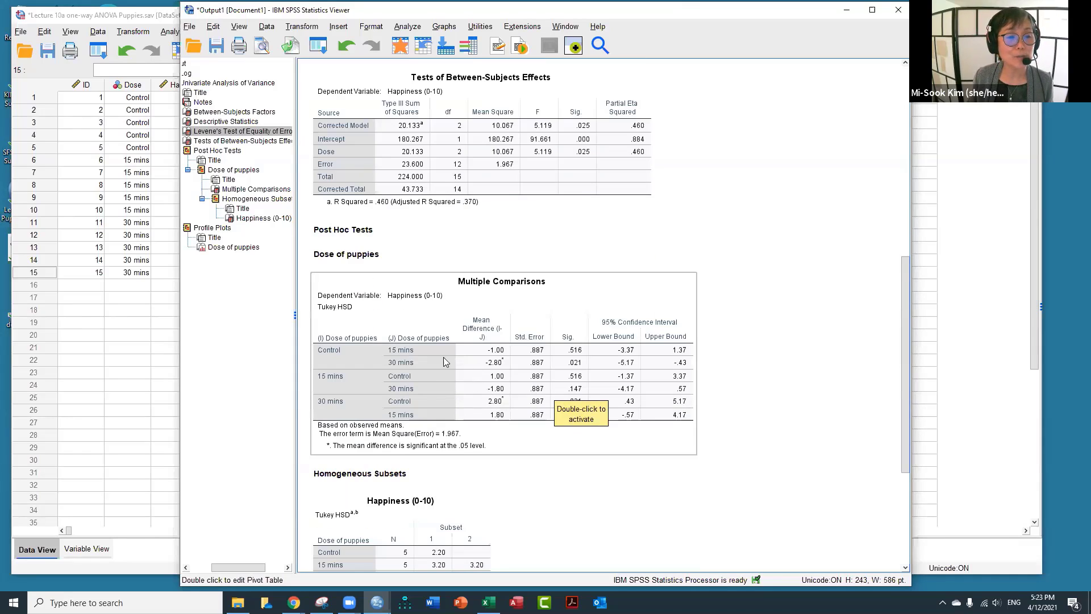
pyautogui.scroll(-4, 514, 418)
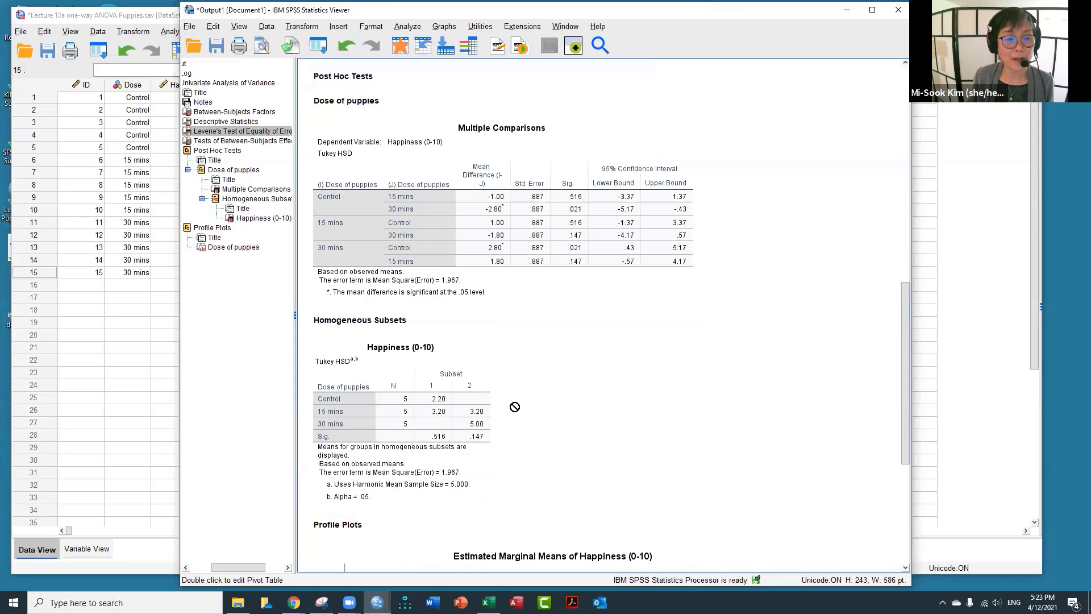
pyautogui.scroll(-2, 556, 395)
pyautogui.scroll(-2, 556, 395)
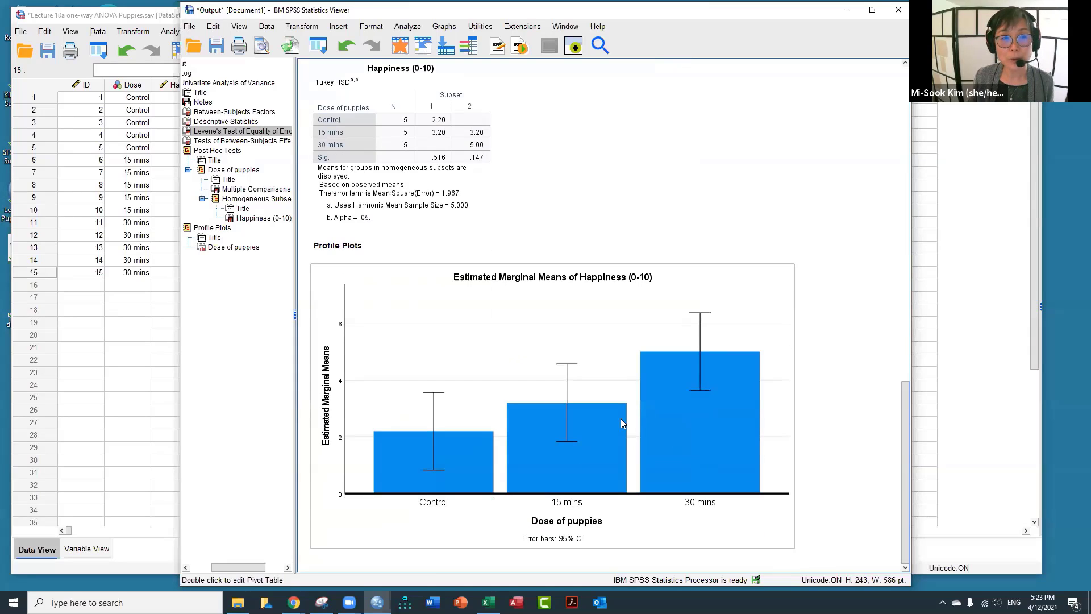